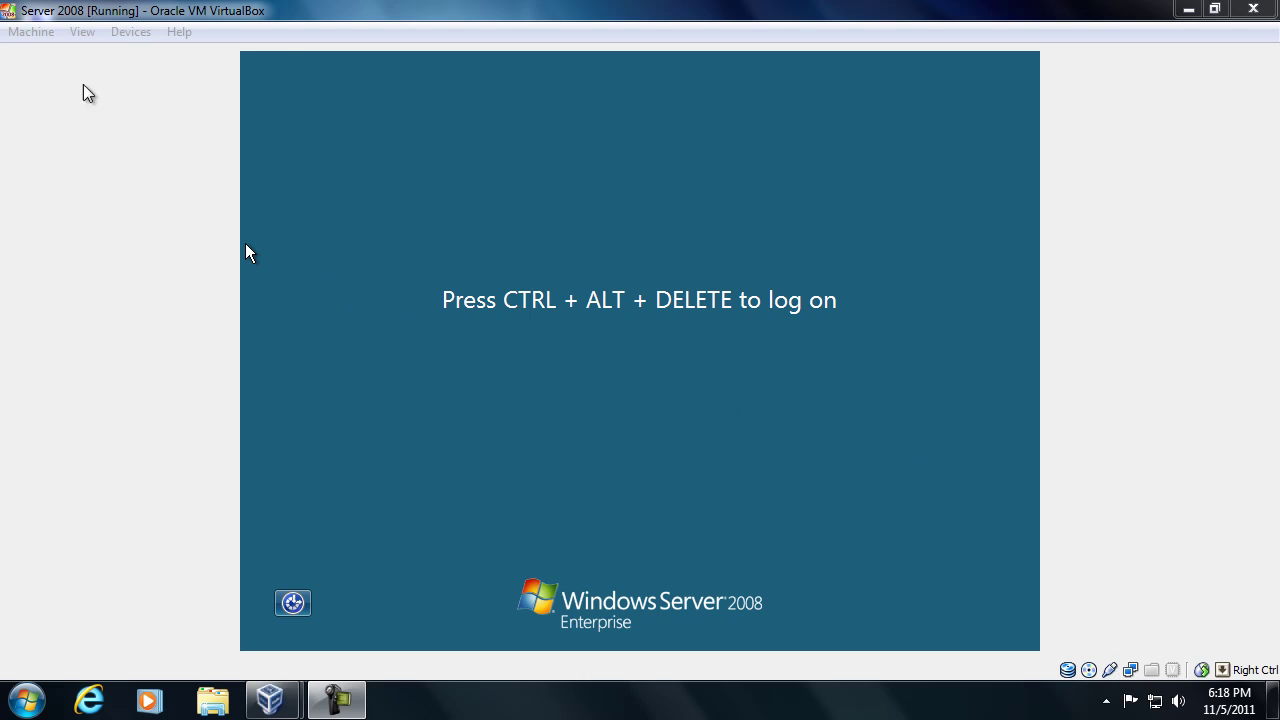
# Step: Log on to the Server 2008 virtual machine by entering the account password
pyautogui.click(37, 33)
pyautogui.click(58, 163)
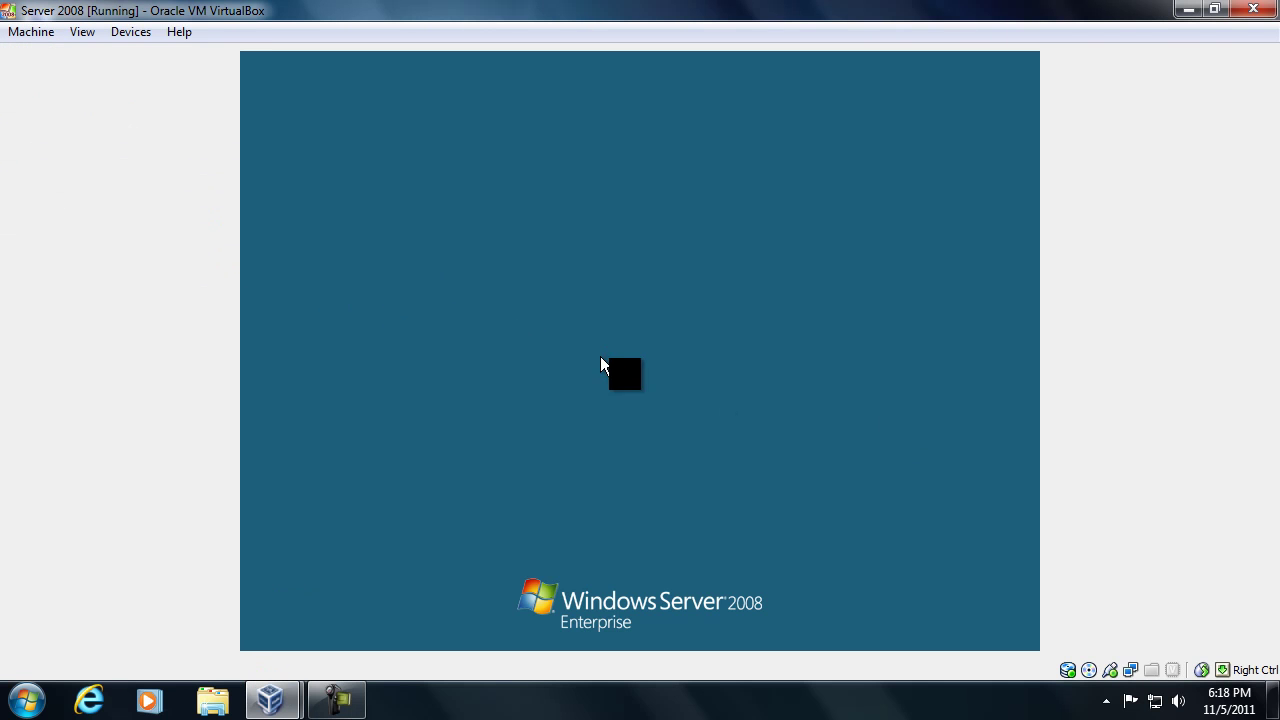
pyautogui.write('••••••••')
pyautogui.press('Return')
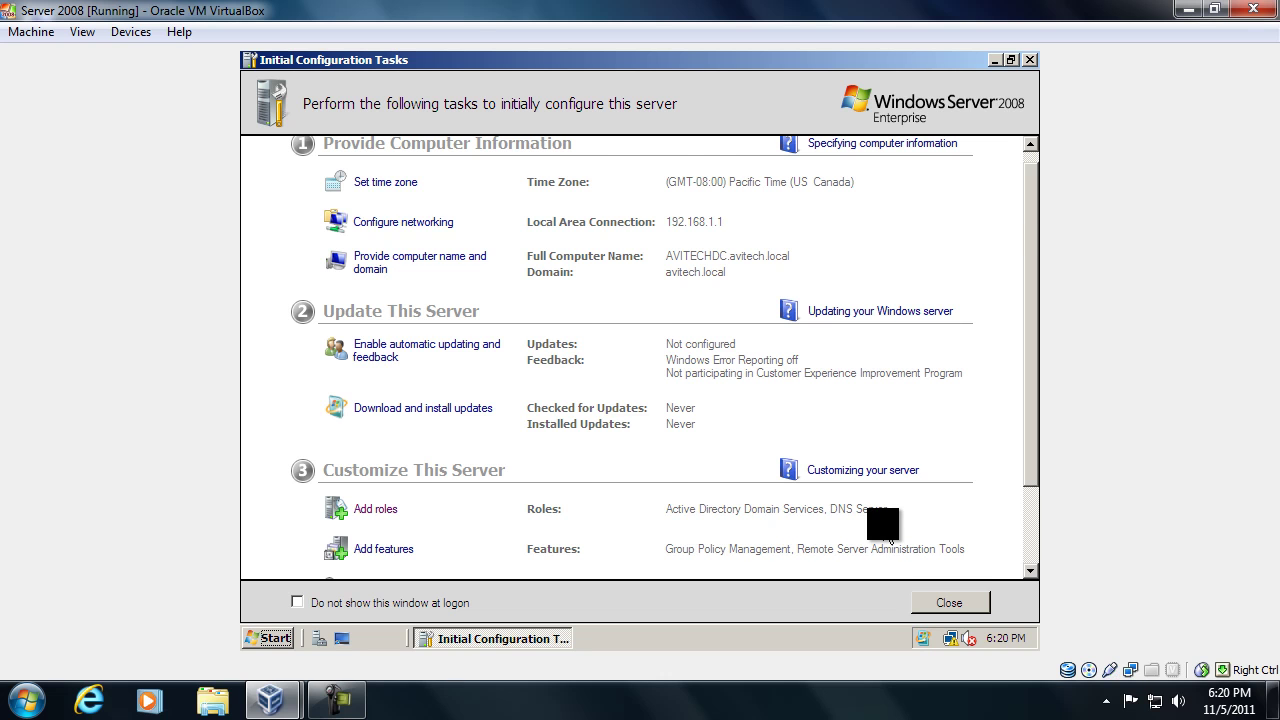
# Step: Start adding a server role from the Initial Configuration Tasks and select the DHCP Server role
pyautogui.scroll(-2, 890, 538)
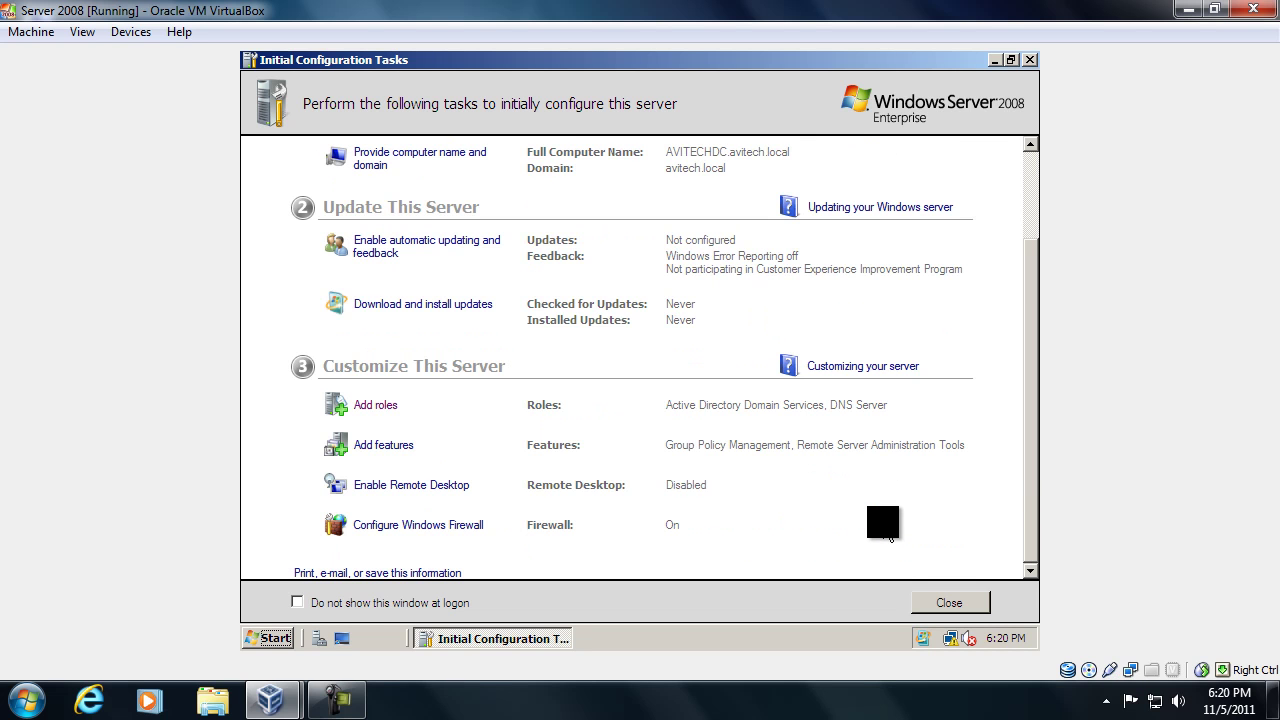
pyautogui.click(384, 408)
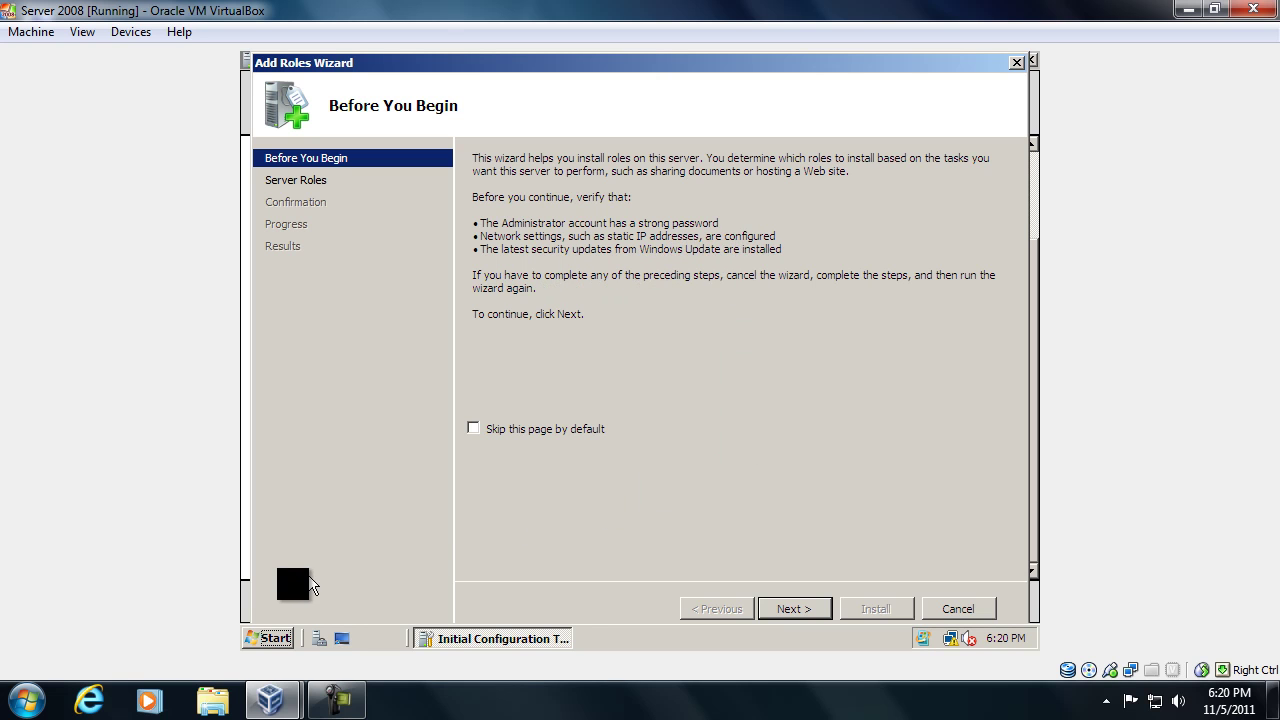
pyautogui.click(787, 617)
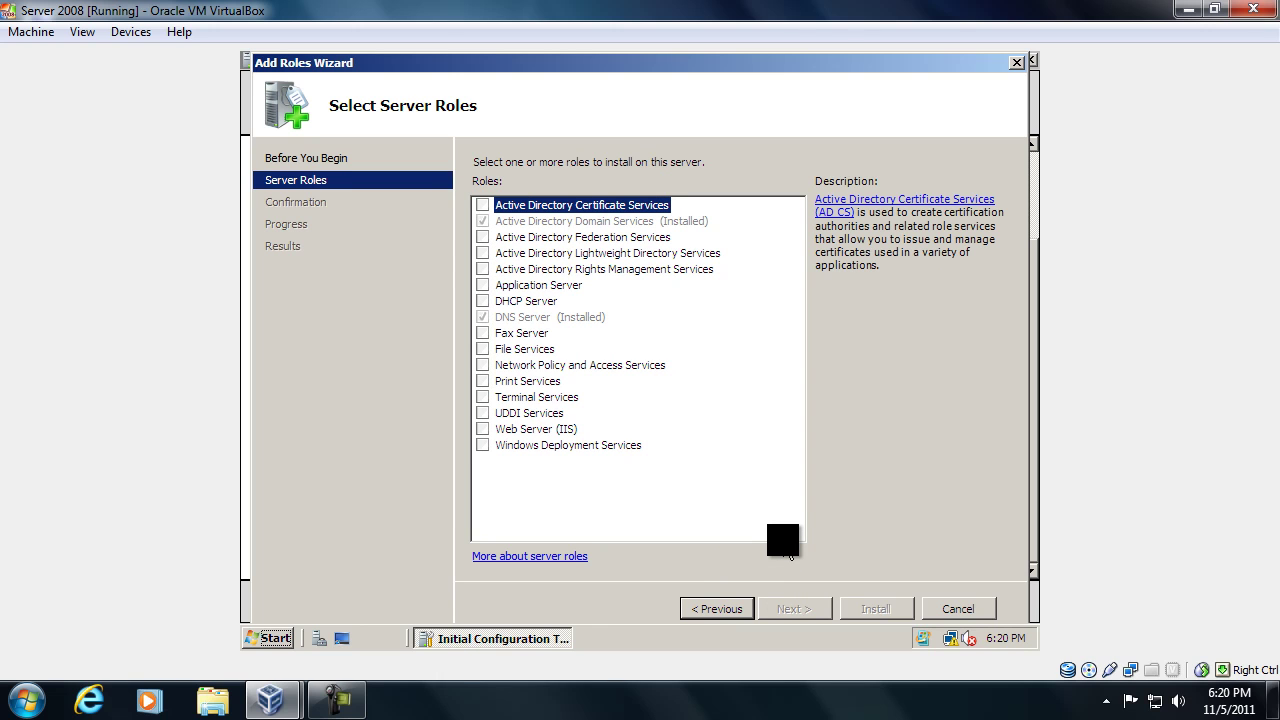
pyautogui.click(484, 301)
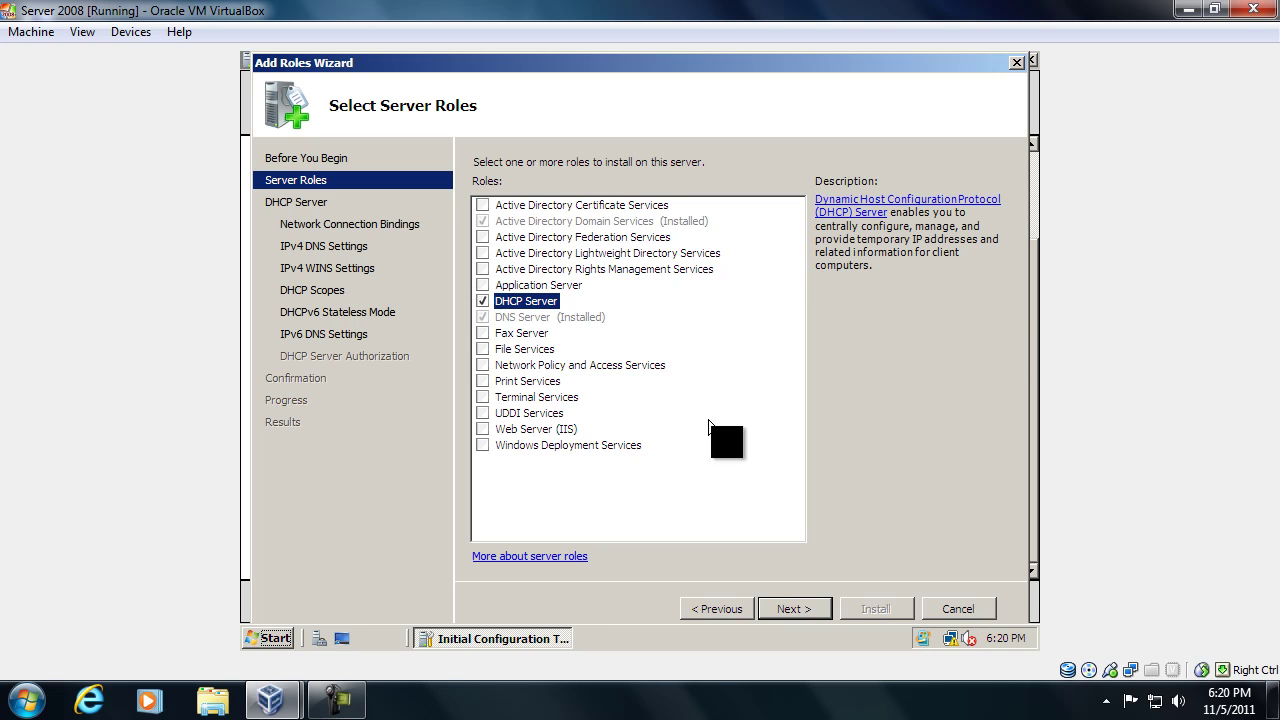
pyautogui.click(794, 609)
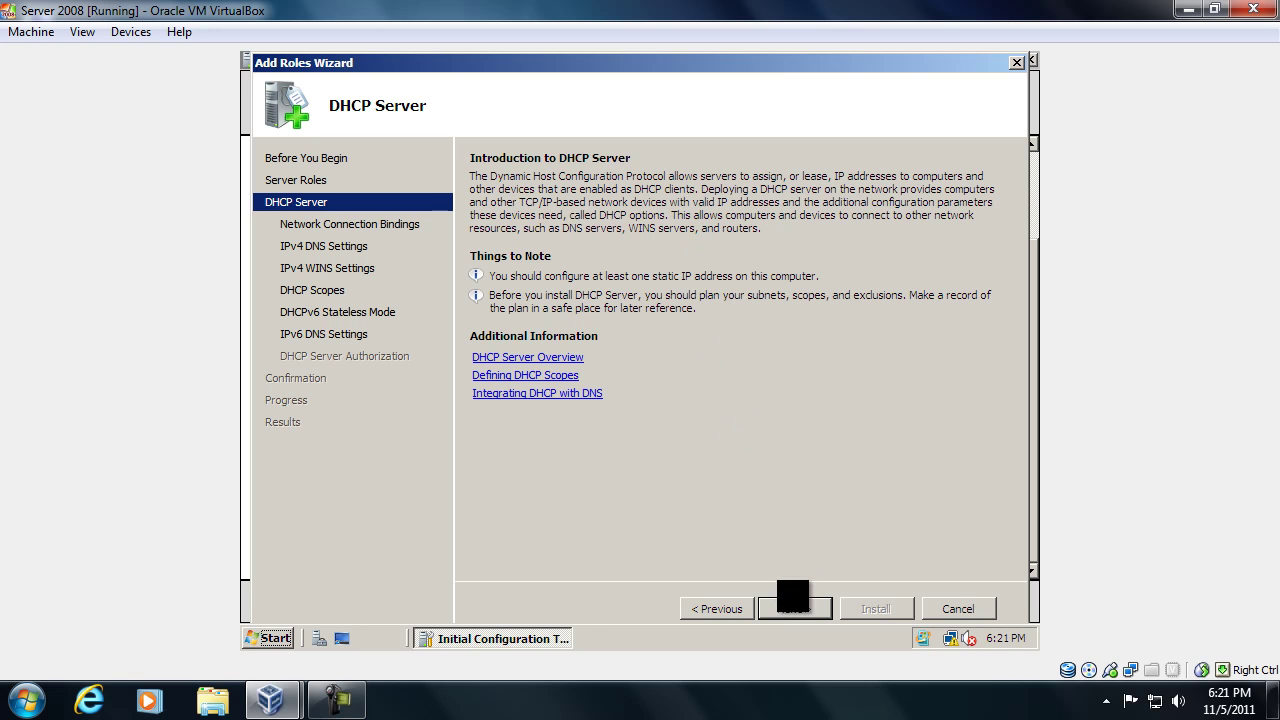
# Step: Accept the 192.168.1.1 network binding and the avitech.local IPv4 DNS settings, leaving WINS as not required
pyautogui.click(795, 607)
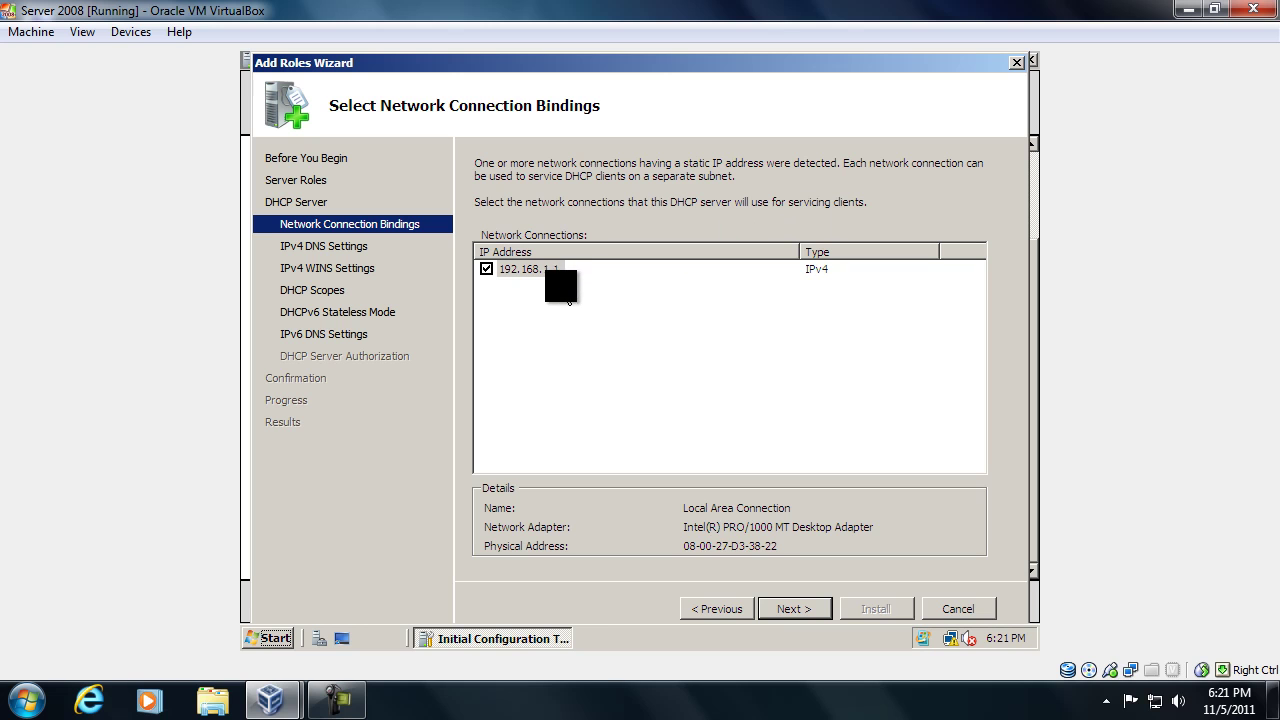
pyautogui.click(790, 609)
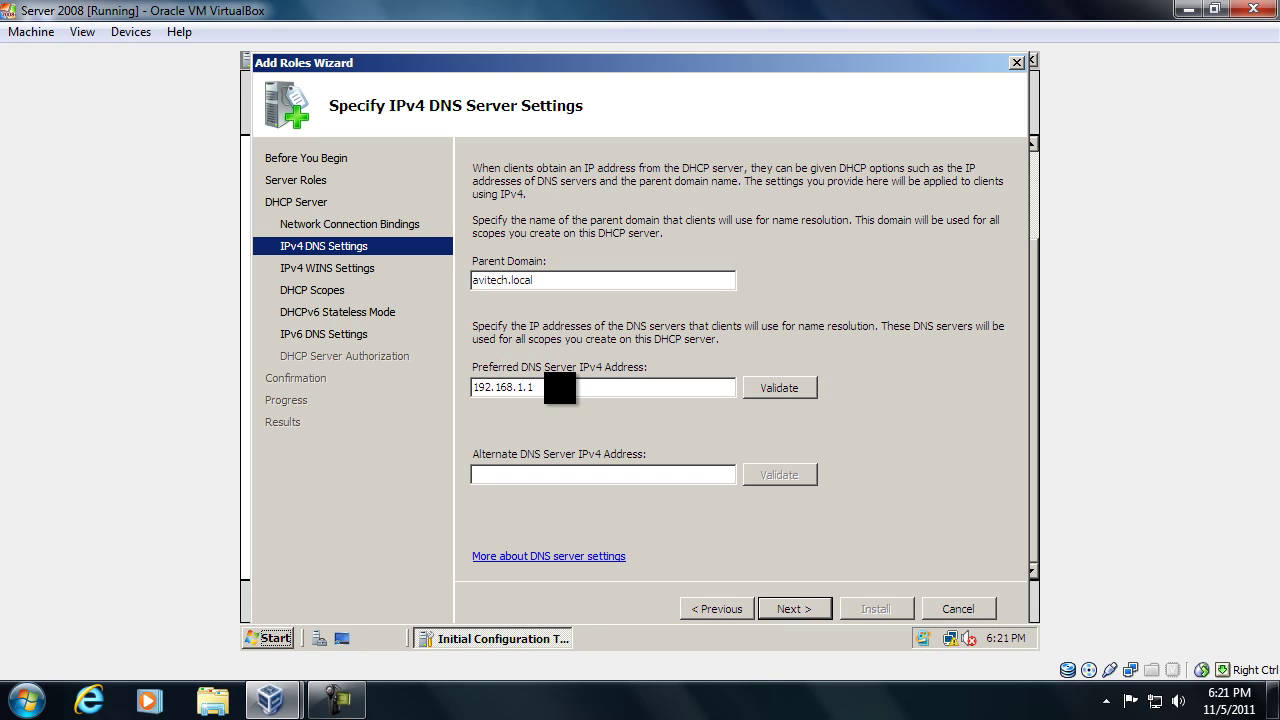
pyautogui.click(792, 607)
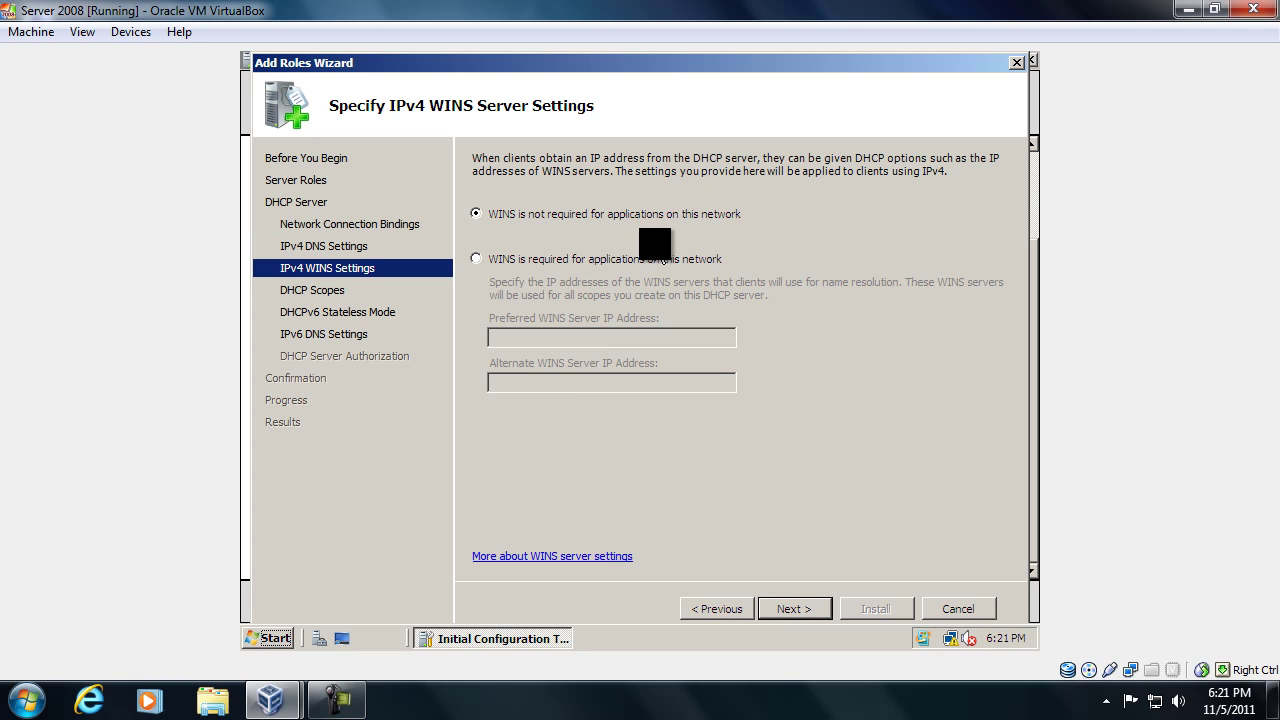
pyautogui.click(795, 610)
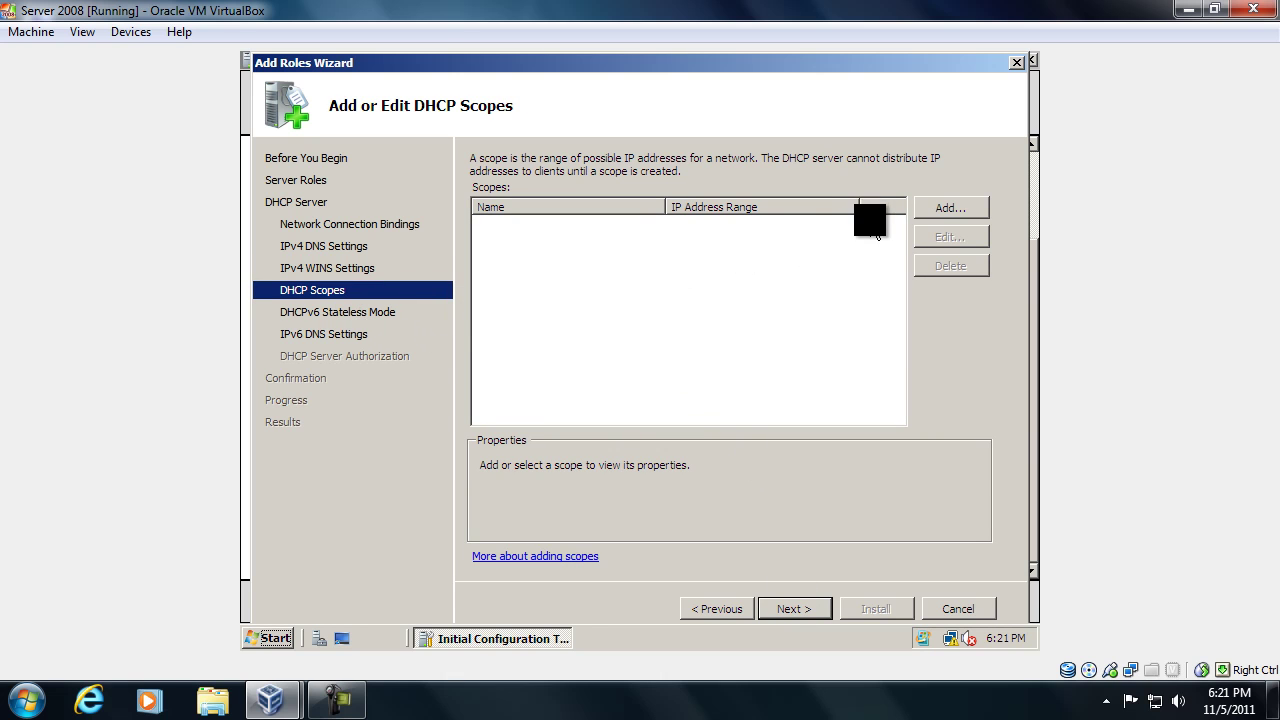
# Step: Define a scope named Base DHCP Scope with range 192.168.1.10 to 192.168.1.50, subnet mask 255.255.255.0 and default gateway 192.168.1.1
pyautogui.click(926, 221)
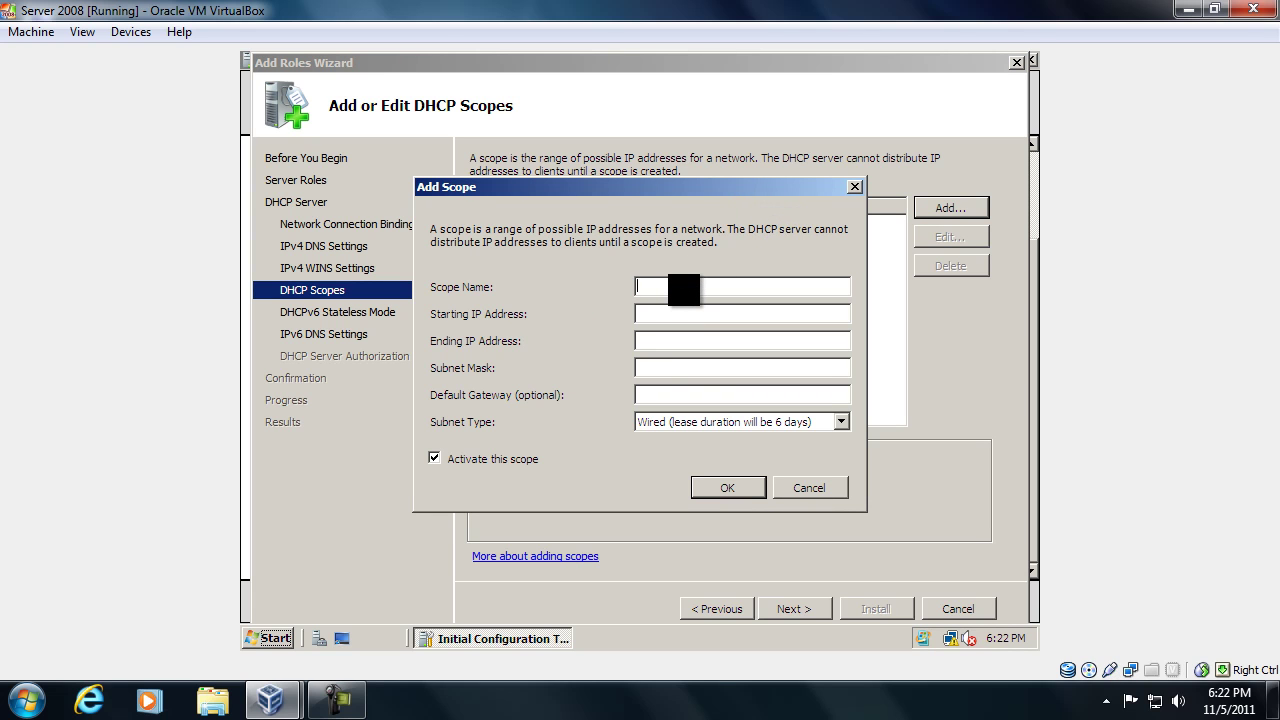
pyautogui.write('Base DHCP Scop')
pyautogui.write('e S')
pyautogui.write('P')
pyautogui.write('19')
pyautogui.press('BackSpace')
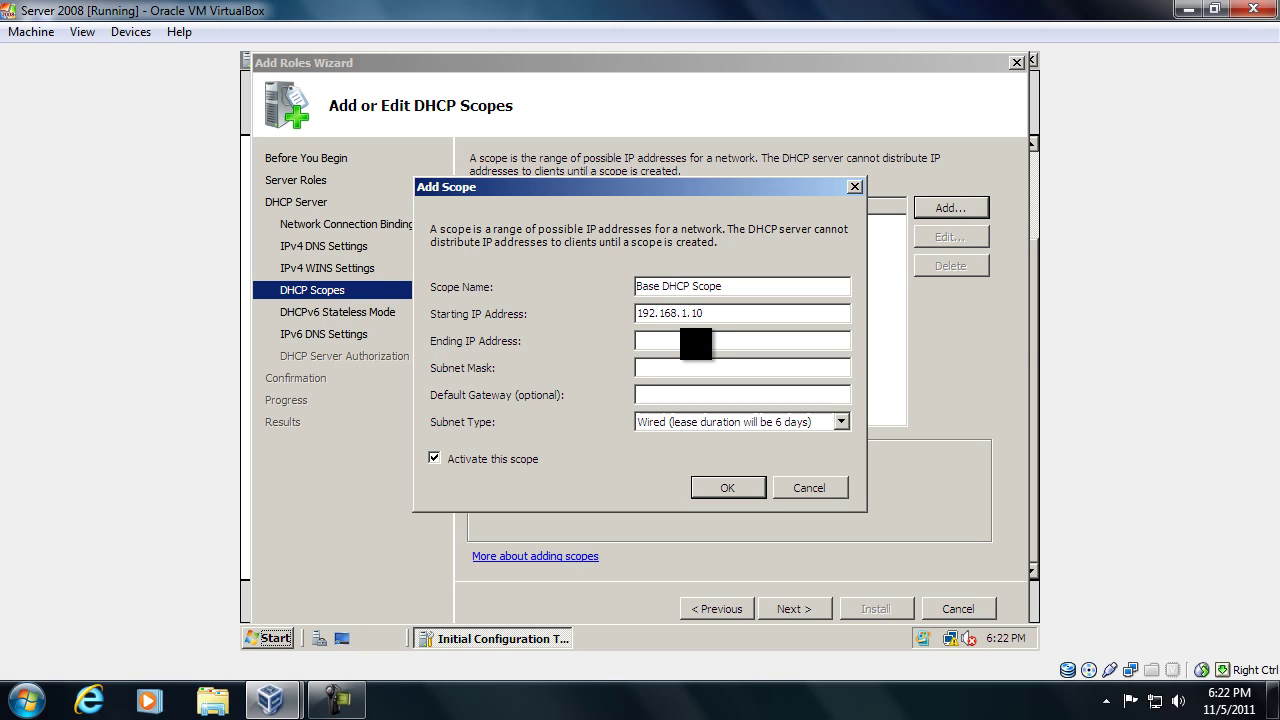
pyautogui.write('192.168.')
pyautogui.click(650, 368)
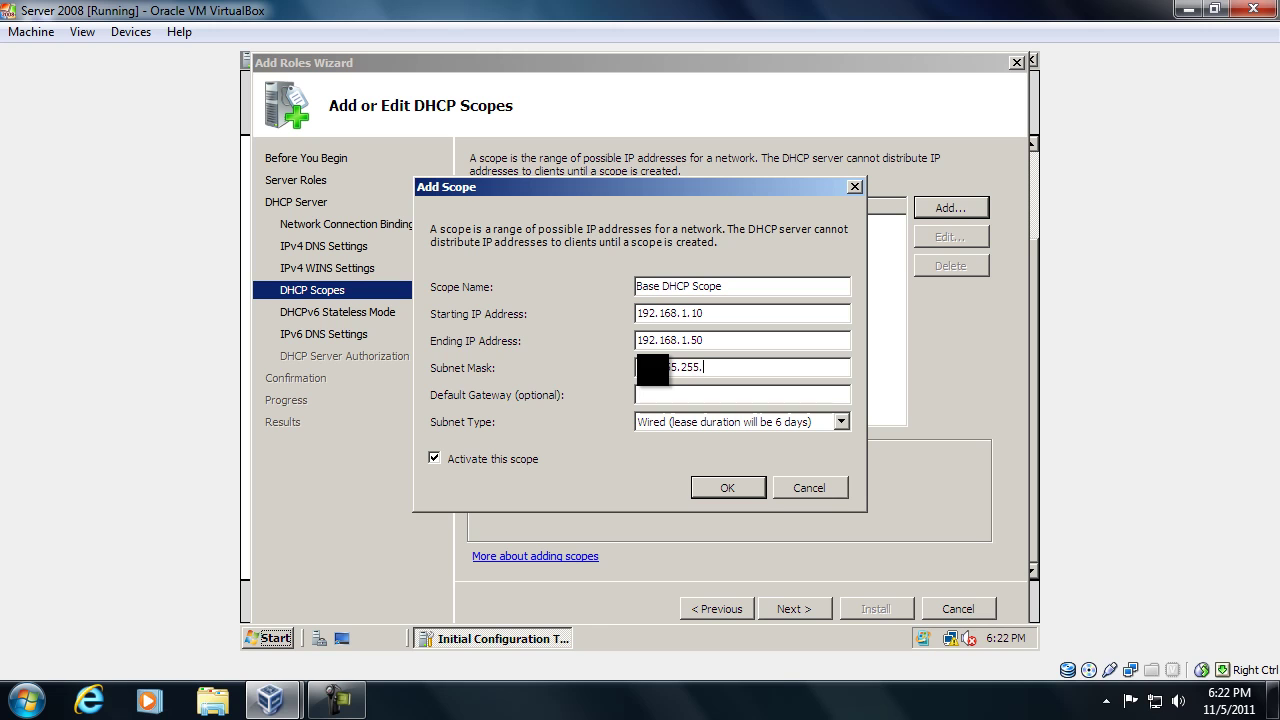
pyautogui.click(643, 398)
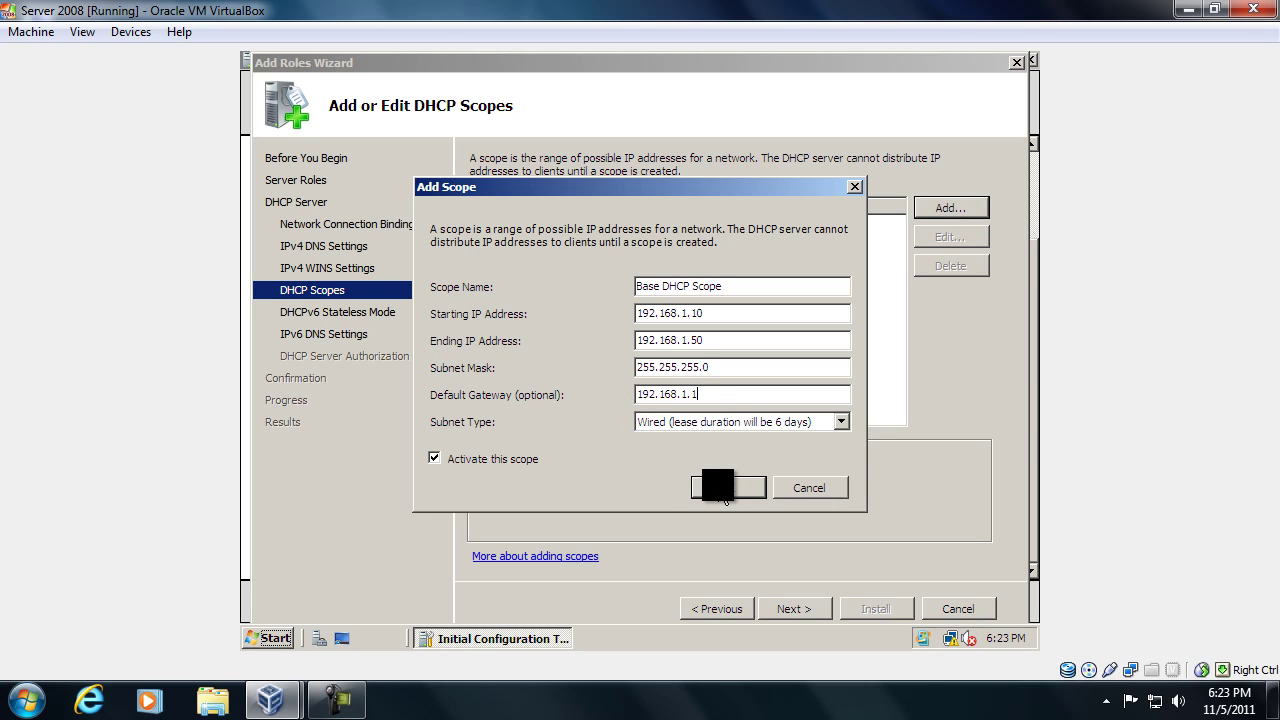
# Step: Review the subnet types, keep Wired with a 6-day lease, and confirm the new scope
pyautogui.click(662, 422)
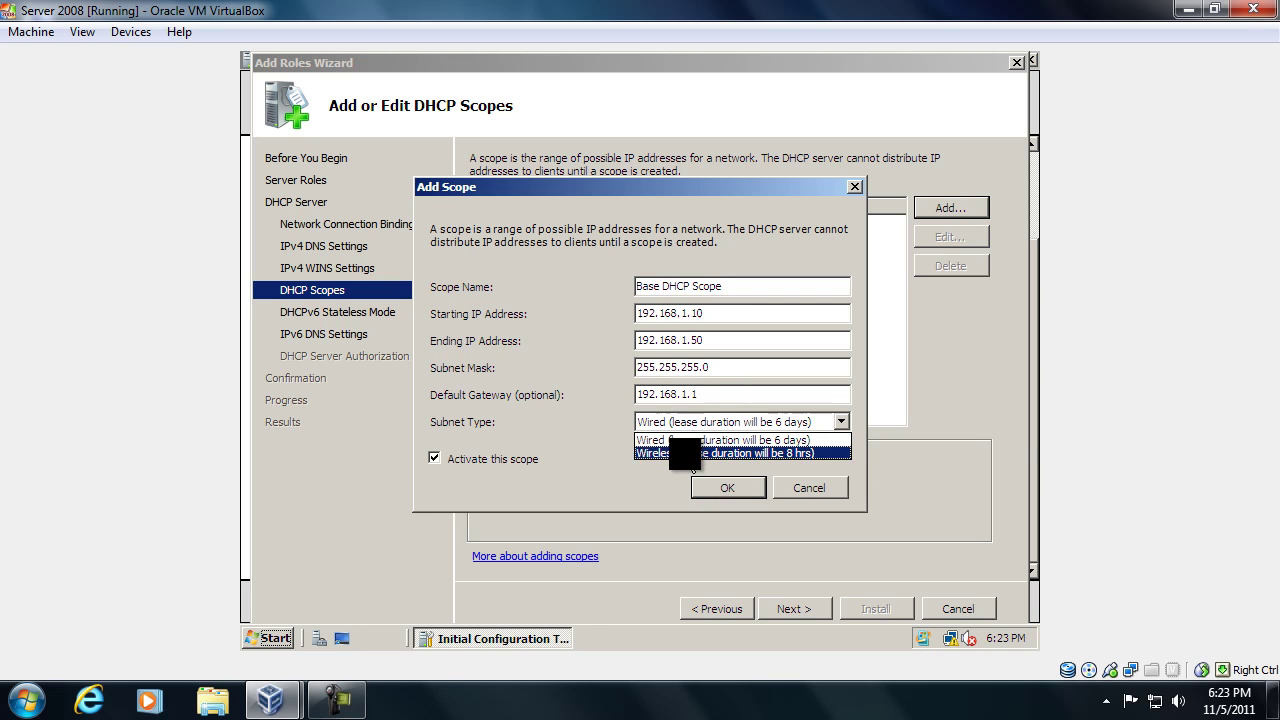
pyautogui.click(768, 424)
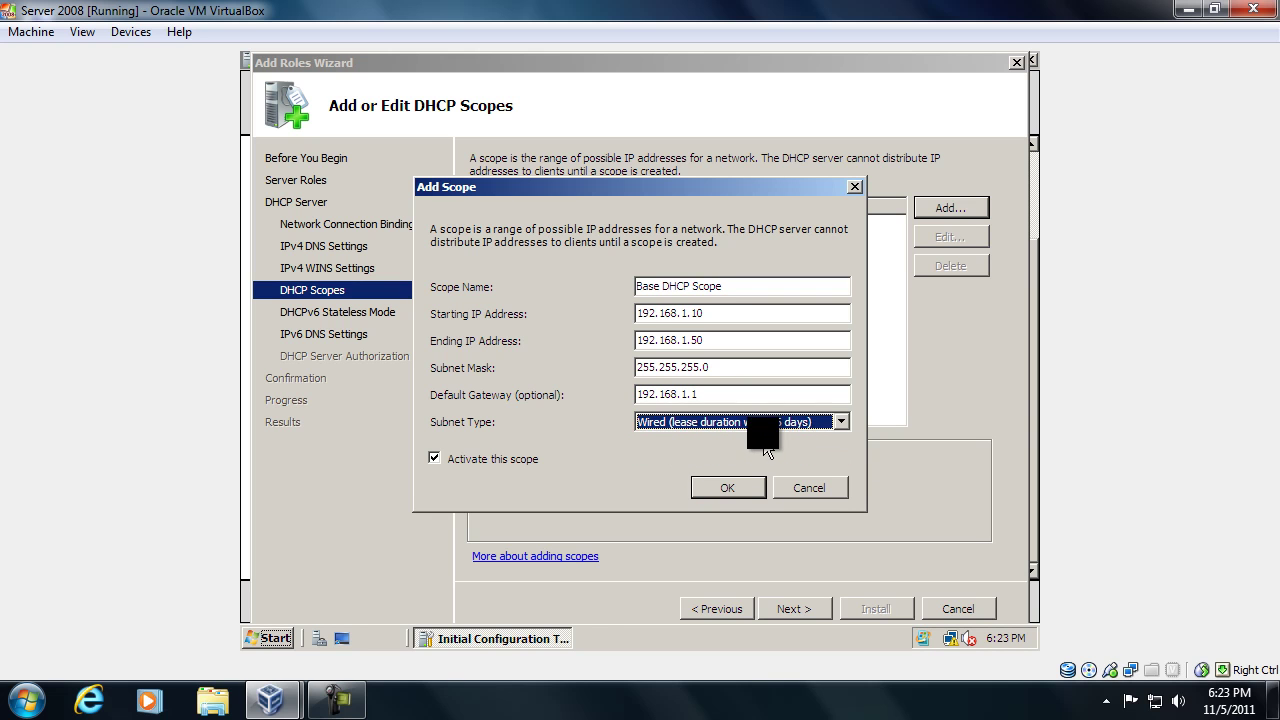
pyautogui.click(777, 421)
pyautogui.click(777, 423)
pyautogui.click(751, 423)
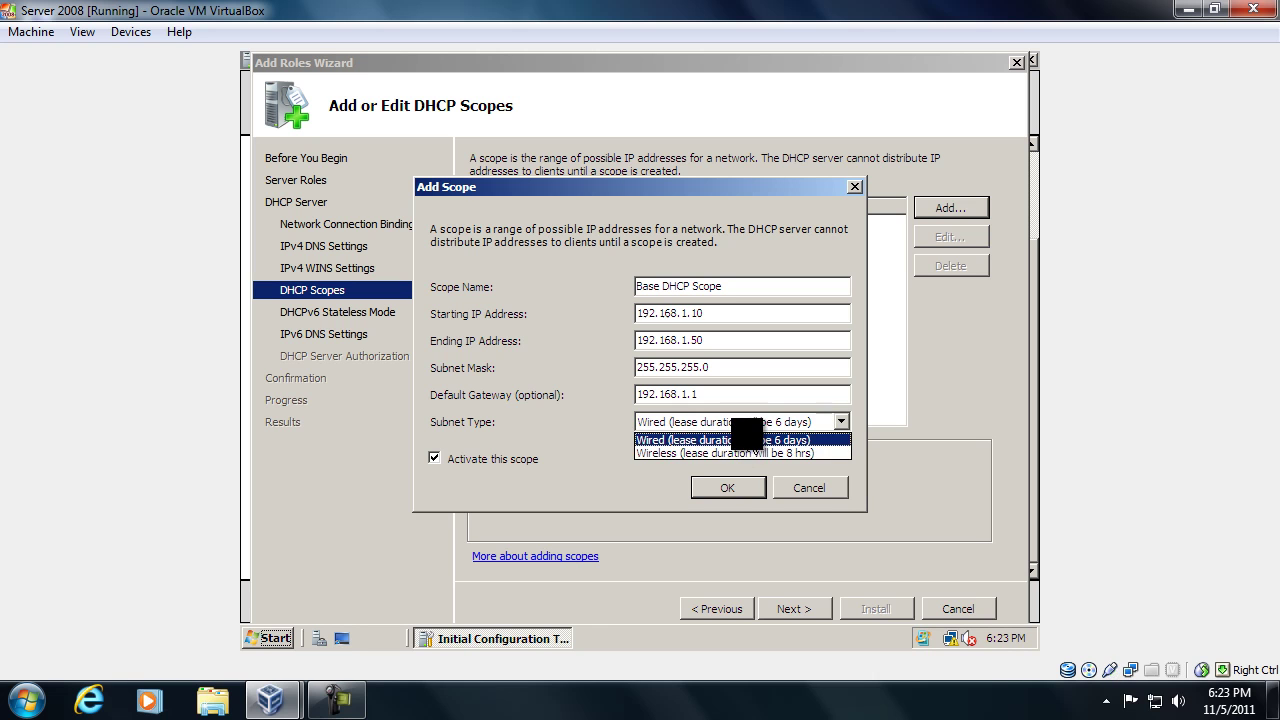
pyautogui.click(746, 440)
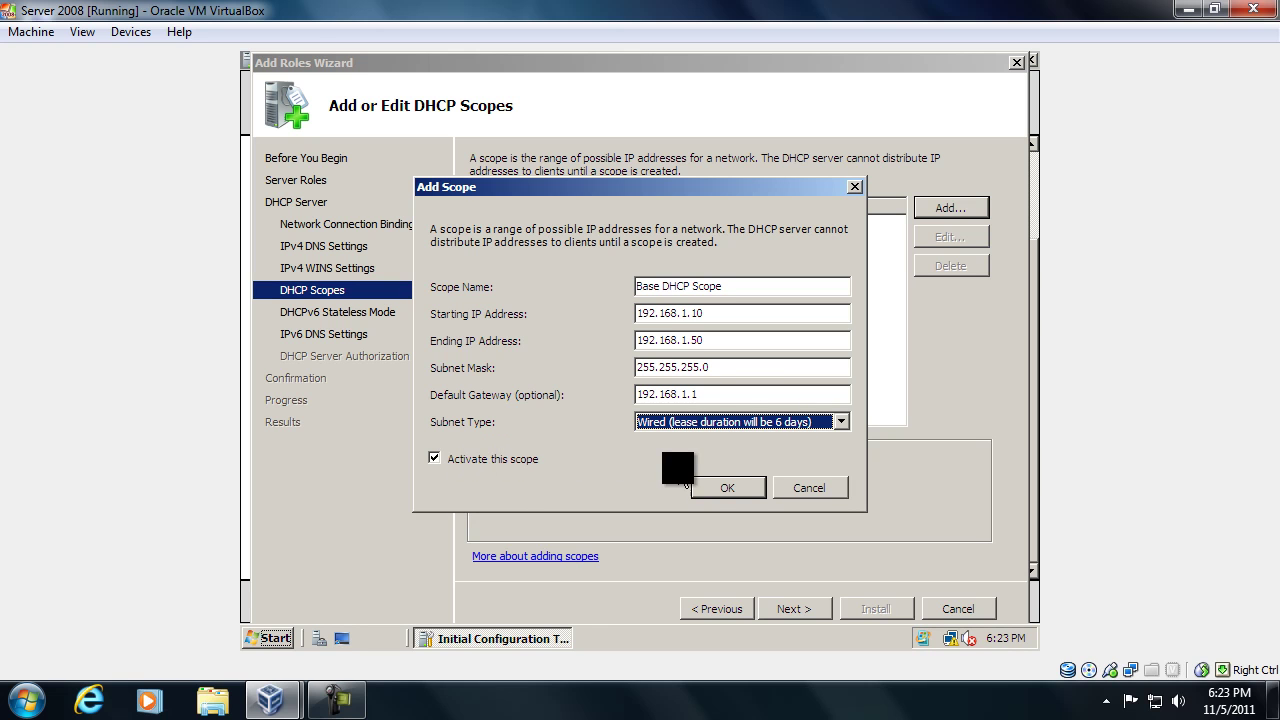
pyautogui.click(714, 490)
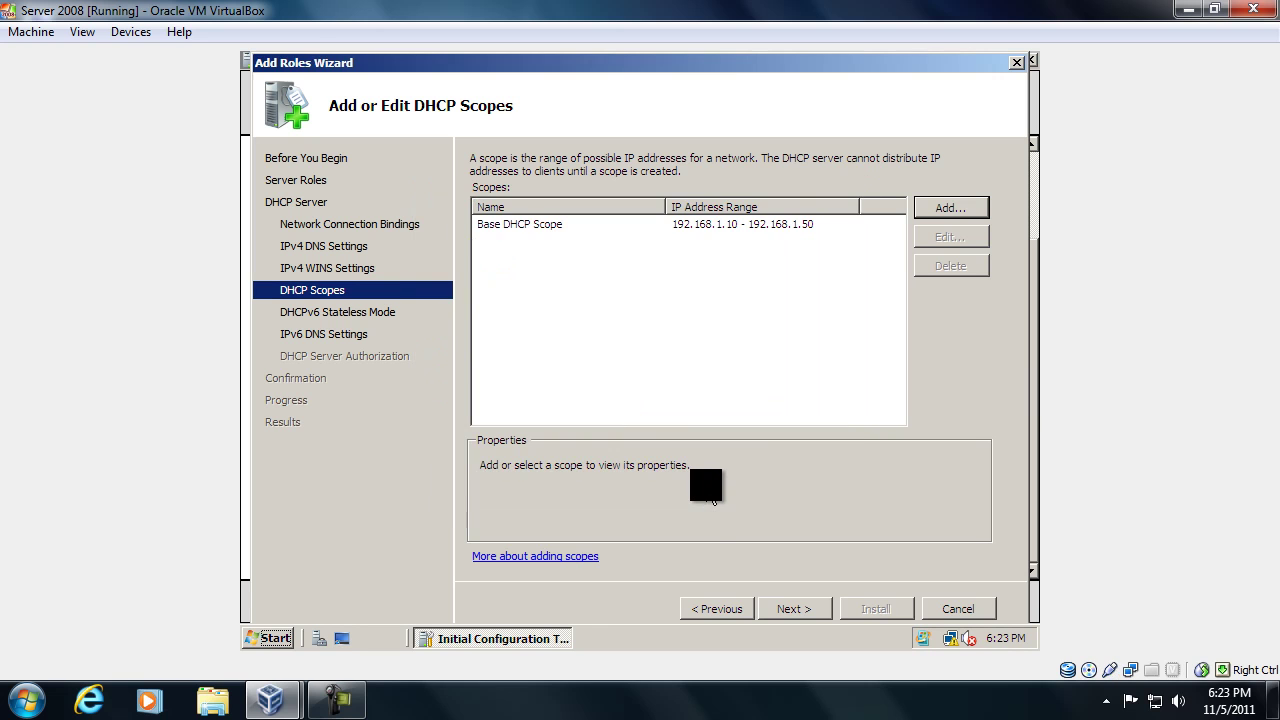
# Step: Continue past the DHCP scopes and disable DHCPv6 stateless mode for this server
pyautogui.click(800, 610)
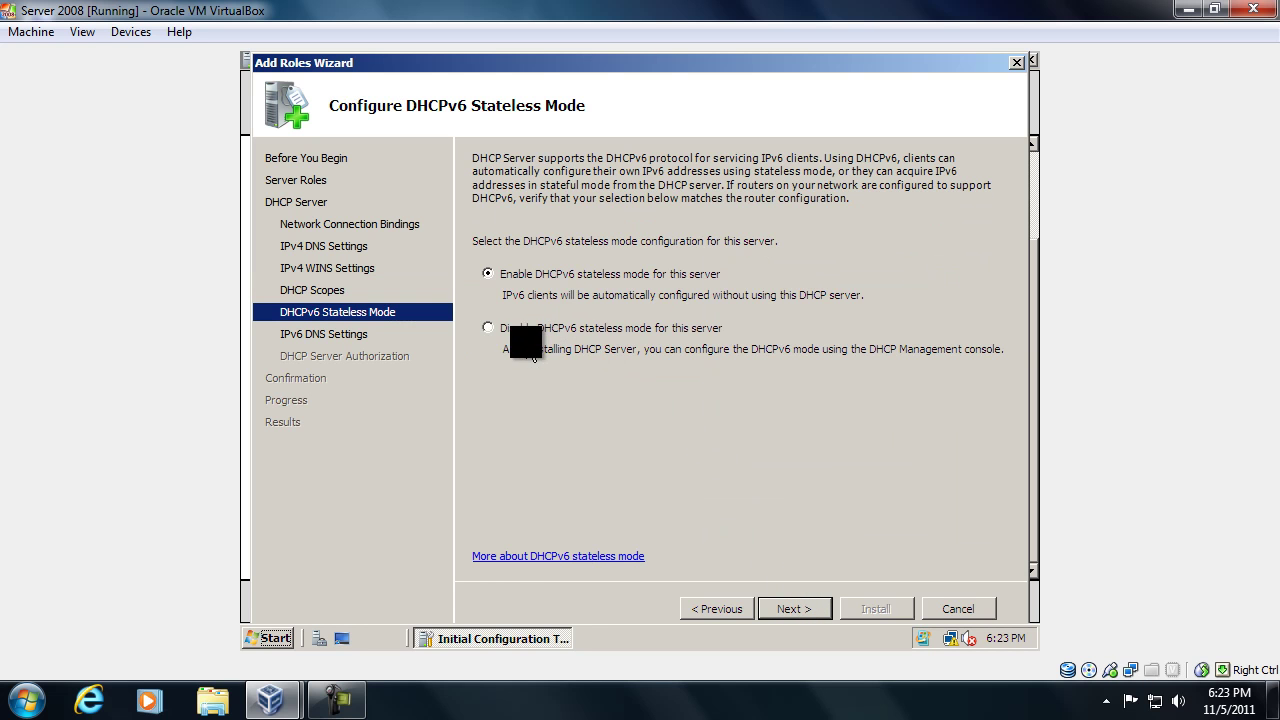
pyautogui.click(505, 330)
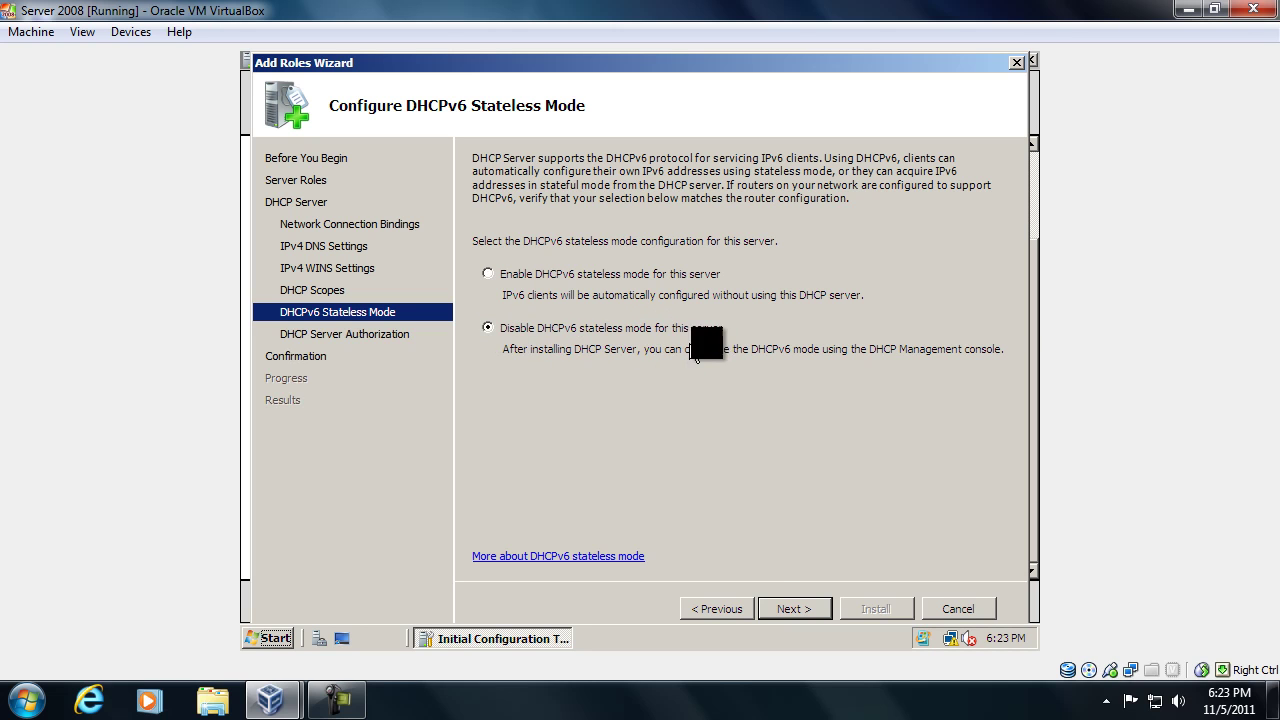
pyautogui.click(795, 609)
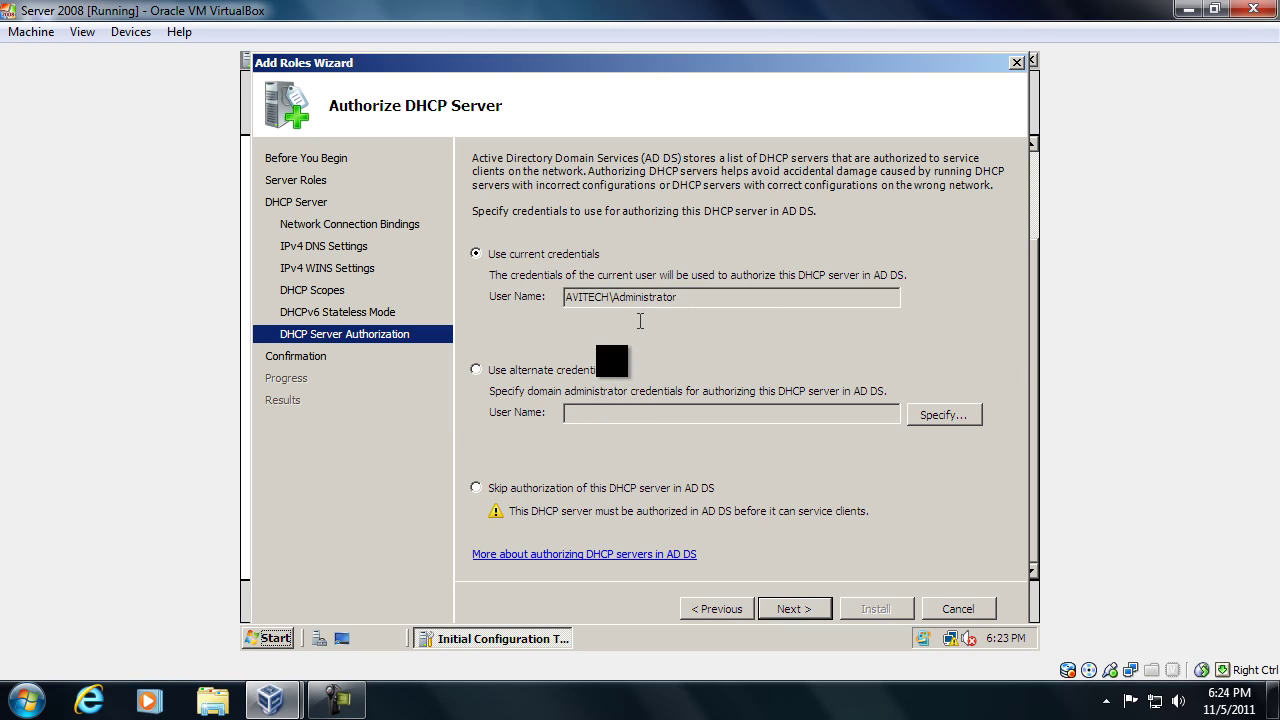
# Step: Authorize the DHCP server with the current credentials and start the role installation
pyautogui.moveTo(588, 297)
pyautogui.mouseDown()
pyautogui.moveTo(706, 297)
pyautogui.moveTo(566, 297)
pyautogui.mouseUp()
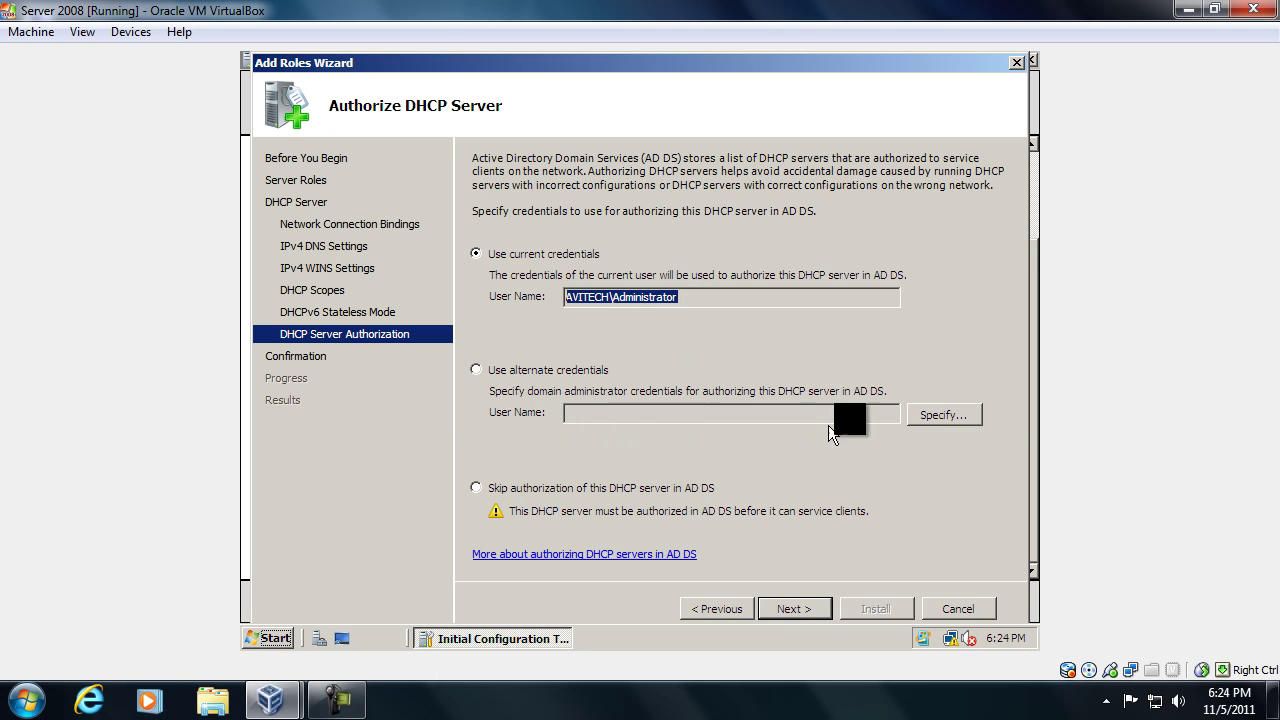
pyautogui.click(806, 612)
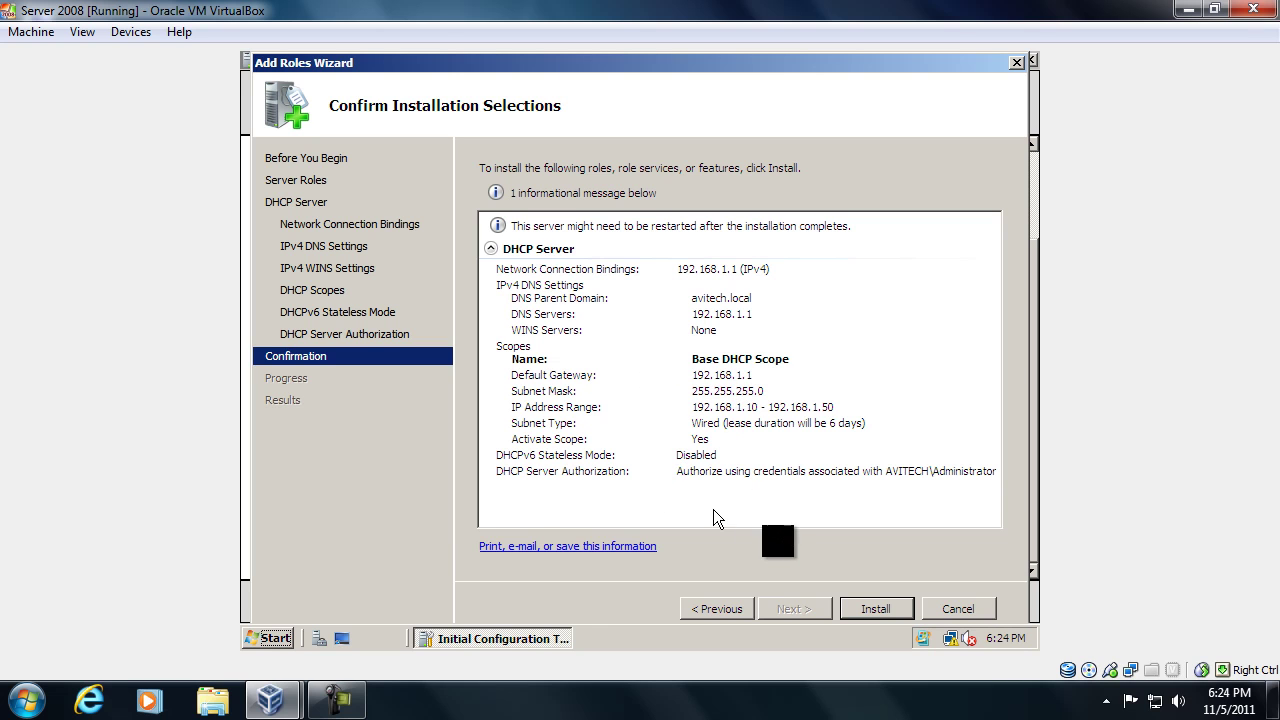
pyautogui.click(876, 608)
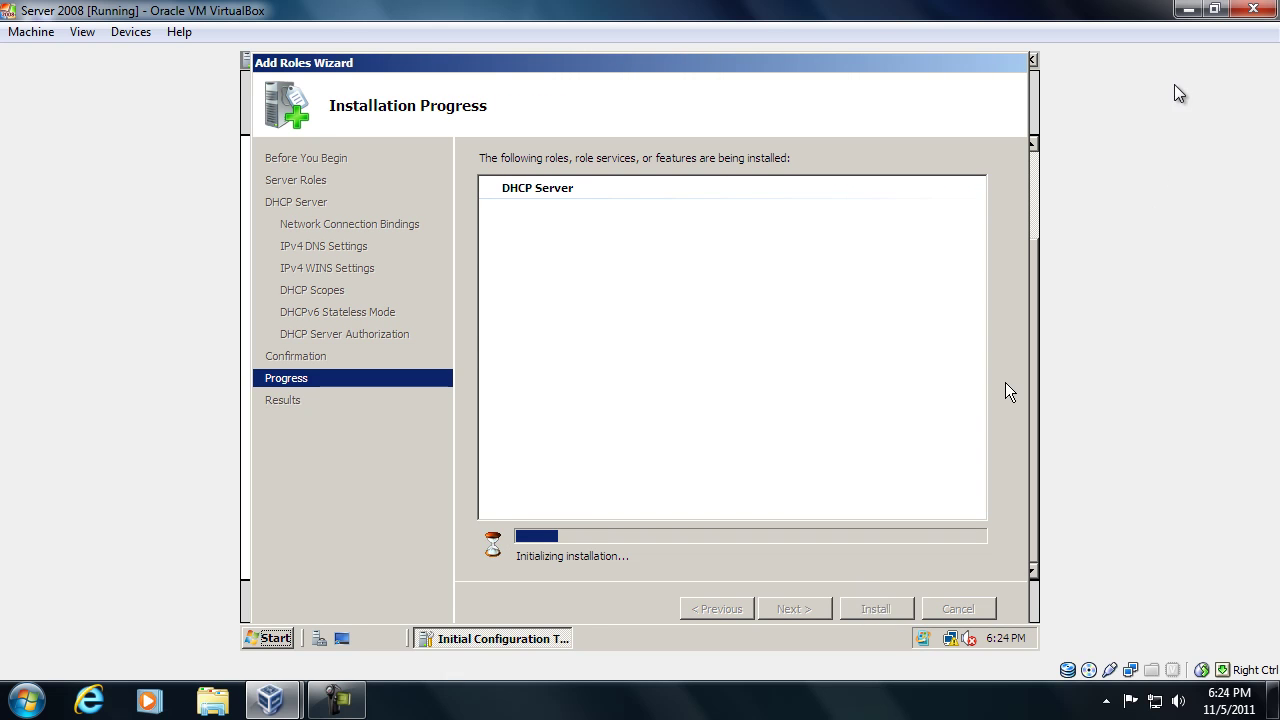
# Step: Switch to Oracle VM VirtualBox Manager, start the Windows XP virtual machine, and minimize the manager
pyautogui.click(1188, 9)
pyautogui.moveTo(298, 695)
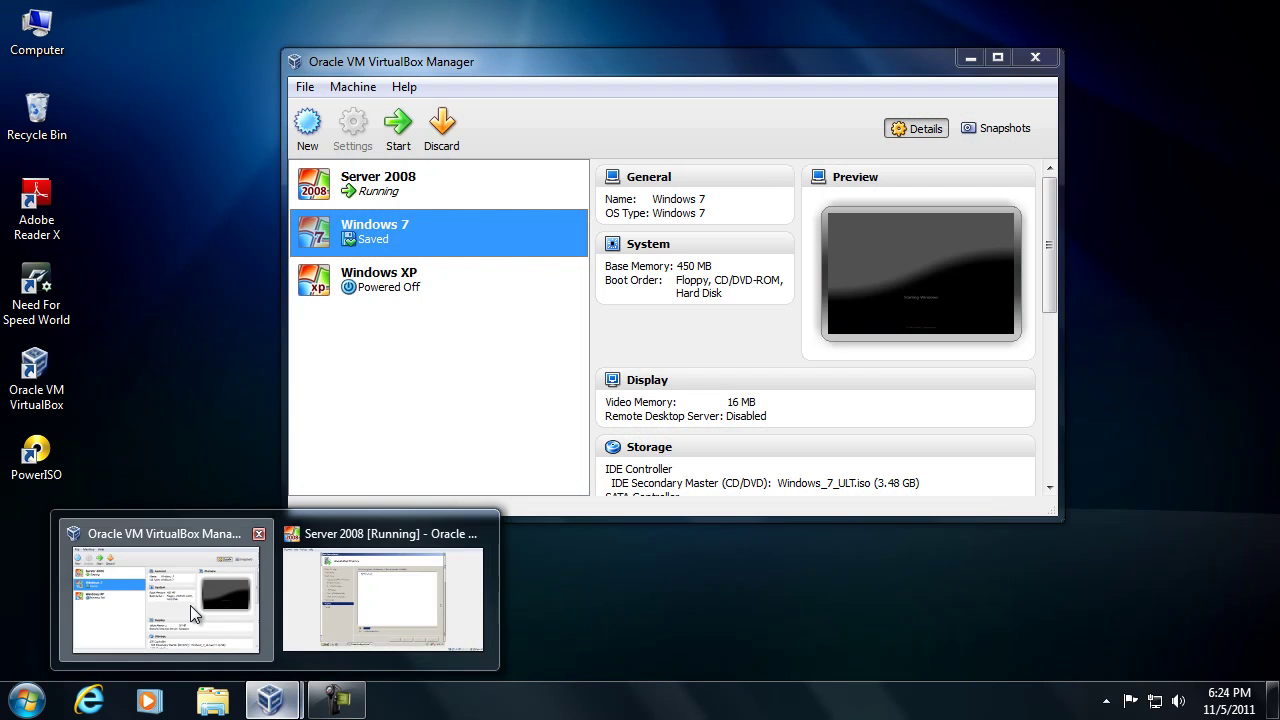
pyautogui.click(190, 605)
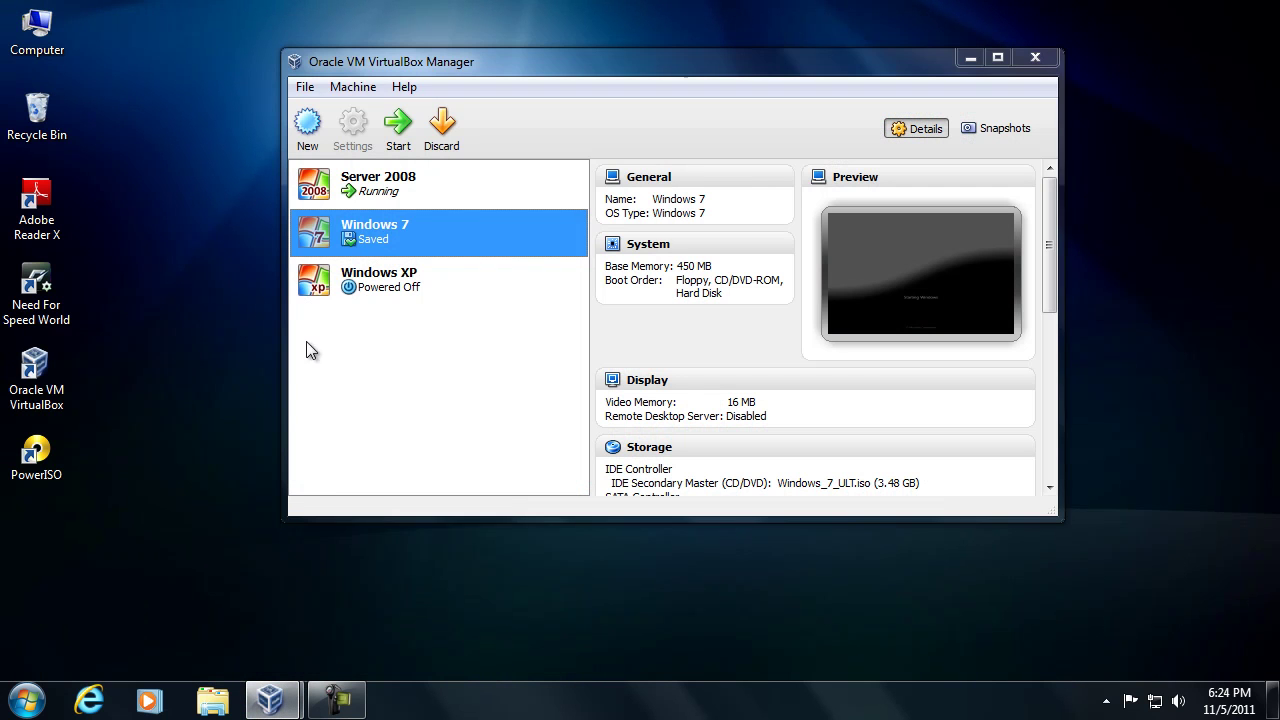
pyautogui.click(398, 285)
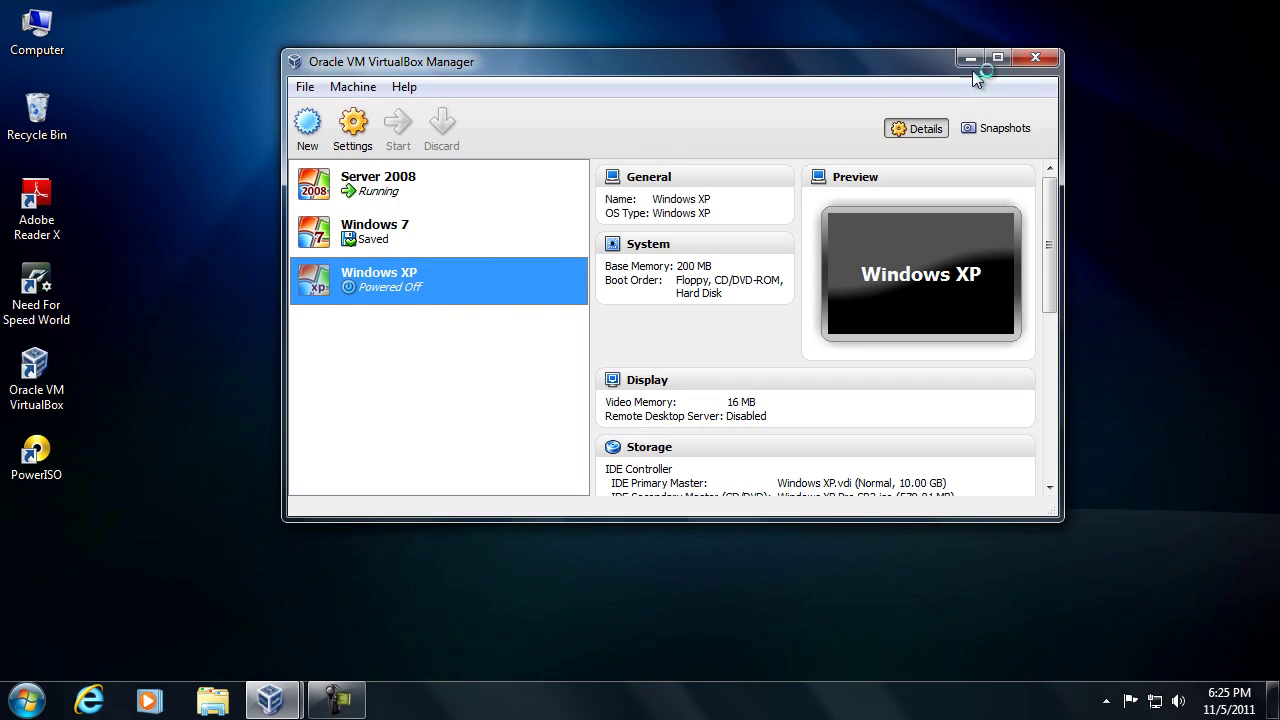
pyautogui.click(972, 59)
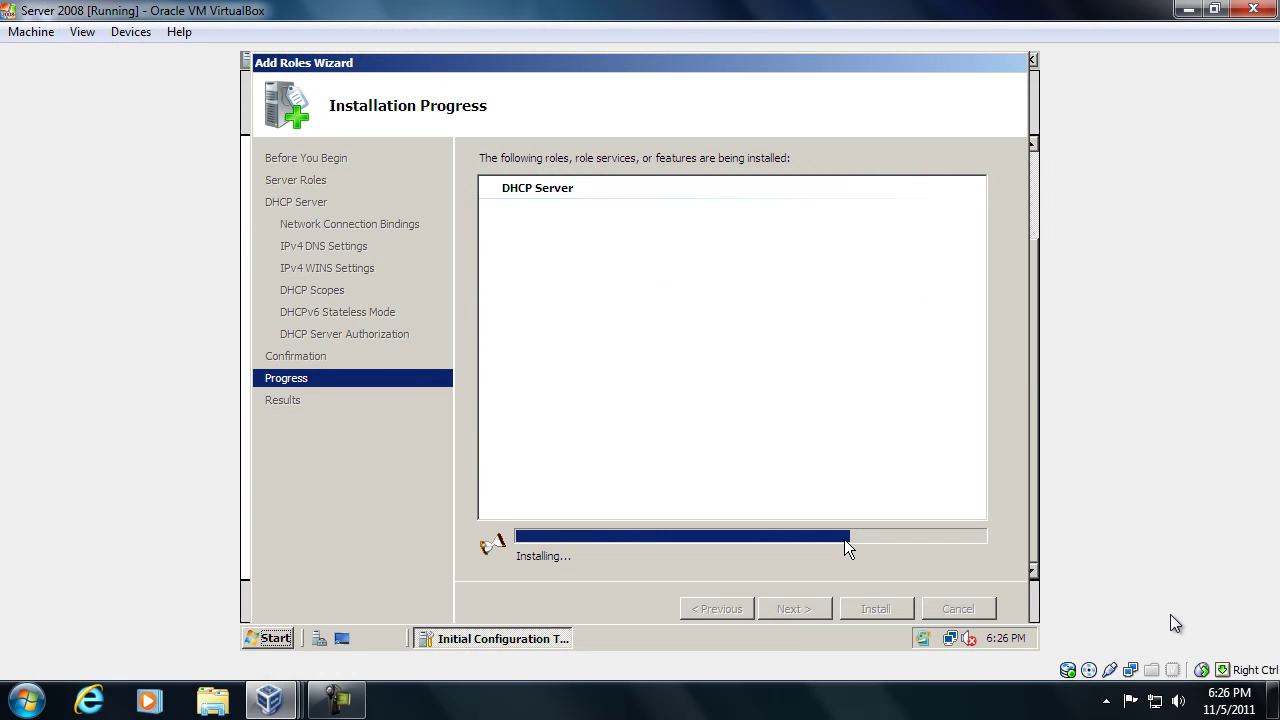
pyautogui.click(353, 712)
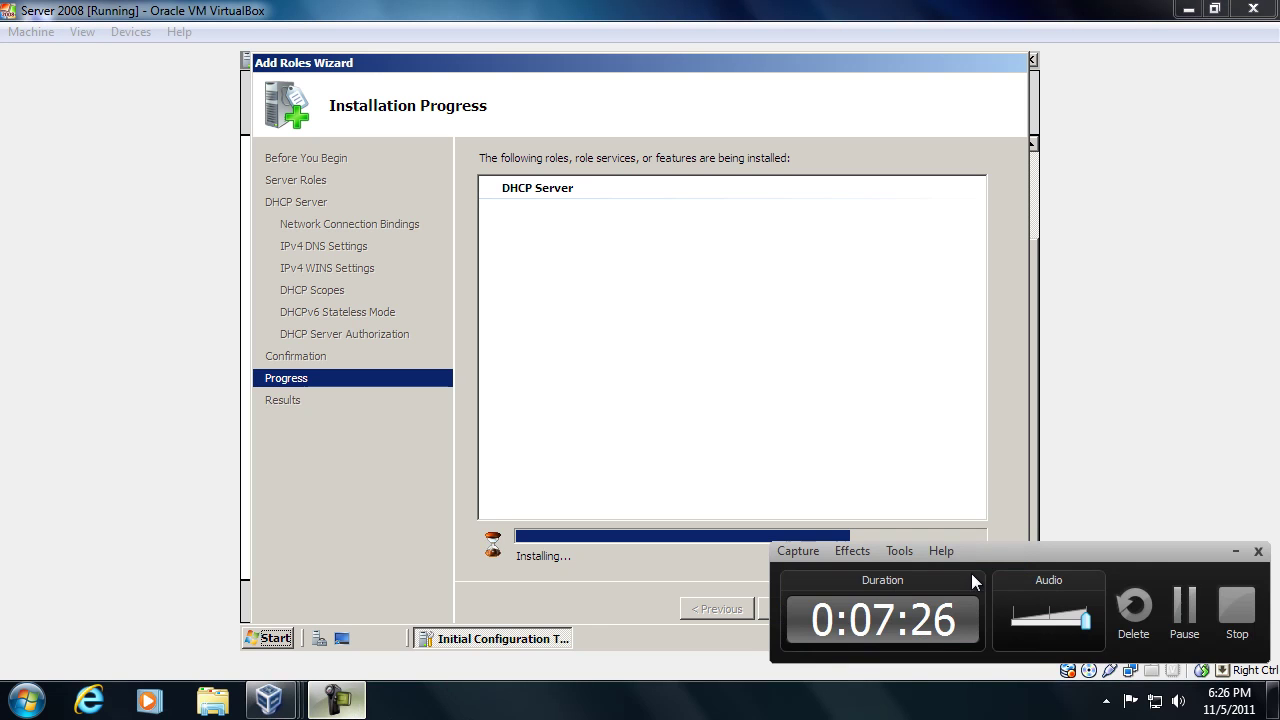
pyautogui.click(1182, 607)
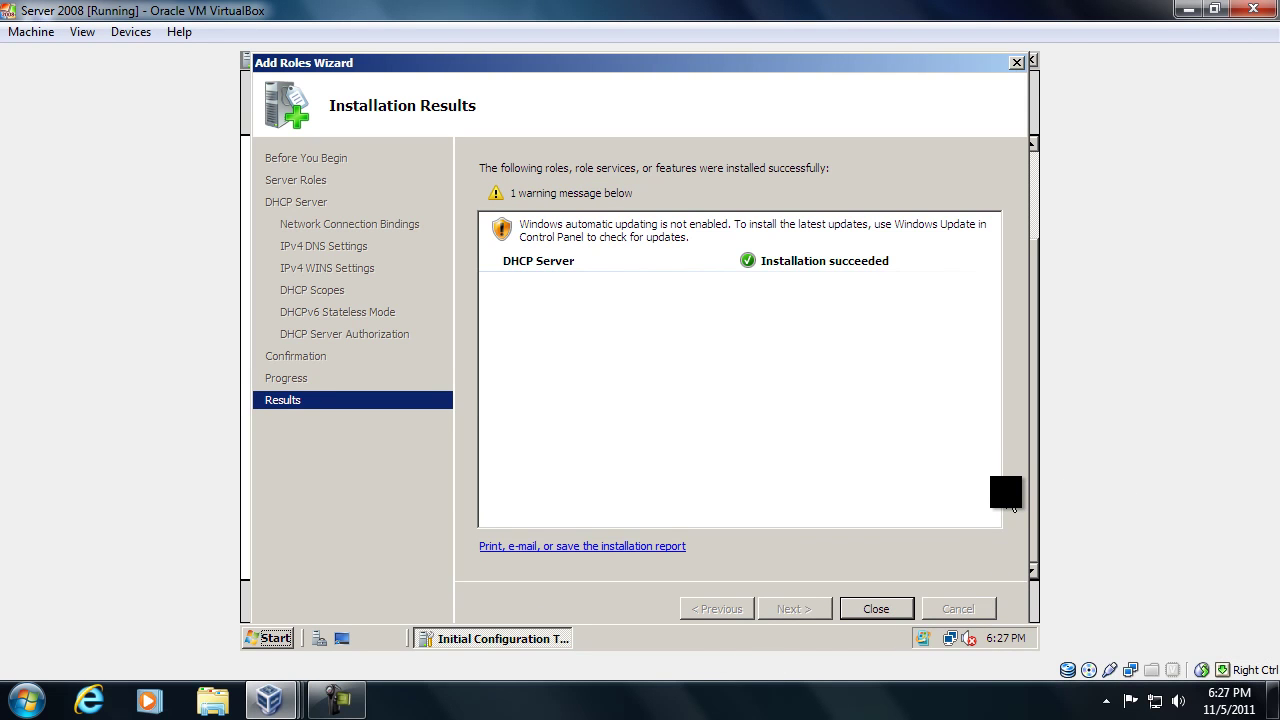
# Step: Close the finished role wizard and minimize the Initial Configuration Tasks window and the Server 2008 virtual machine
pyautogui.click(869, 609)
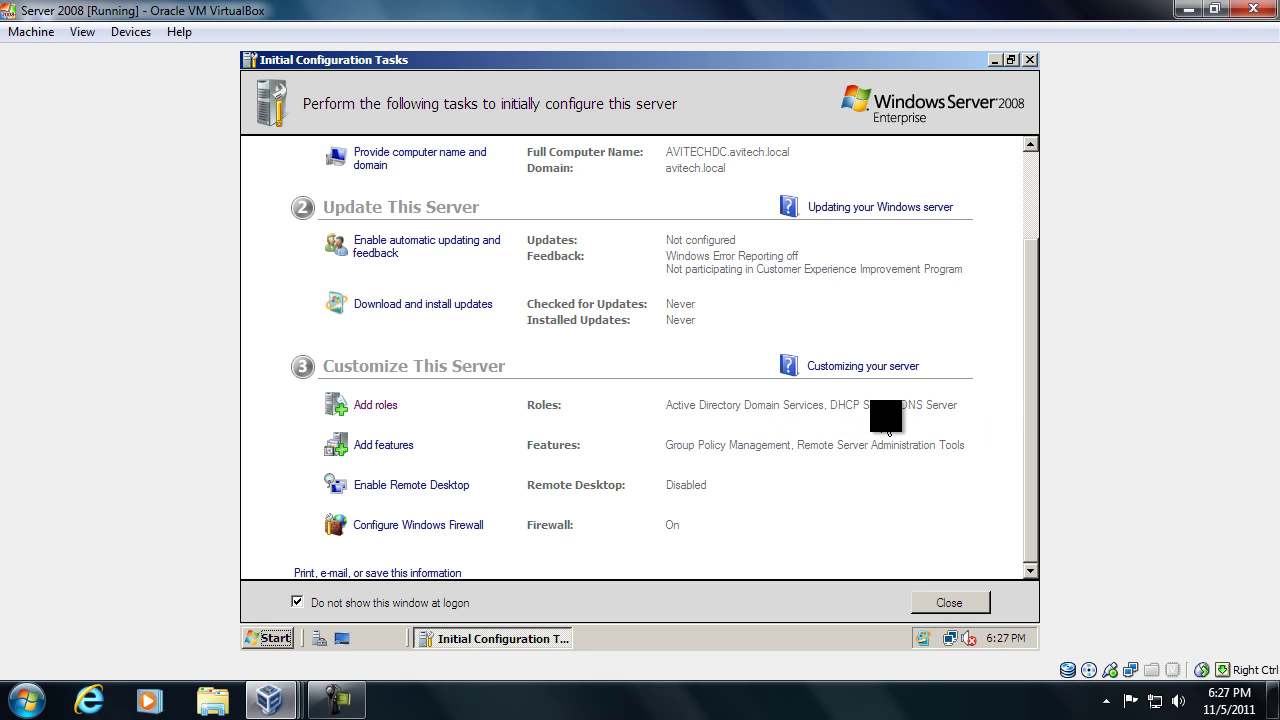
pyautogui.click(993, 60)
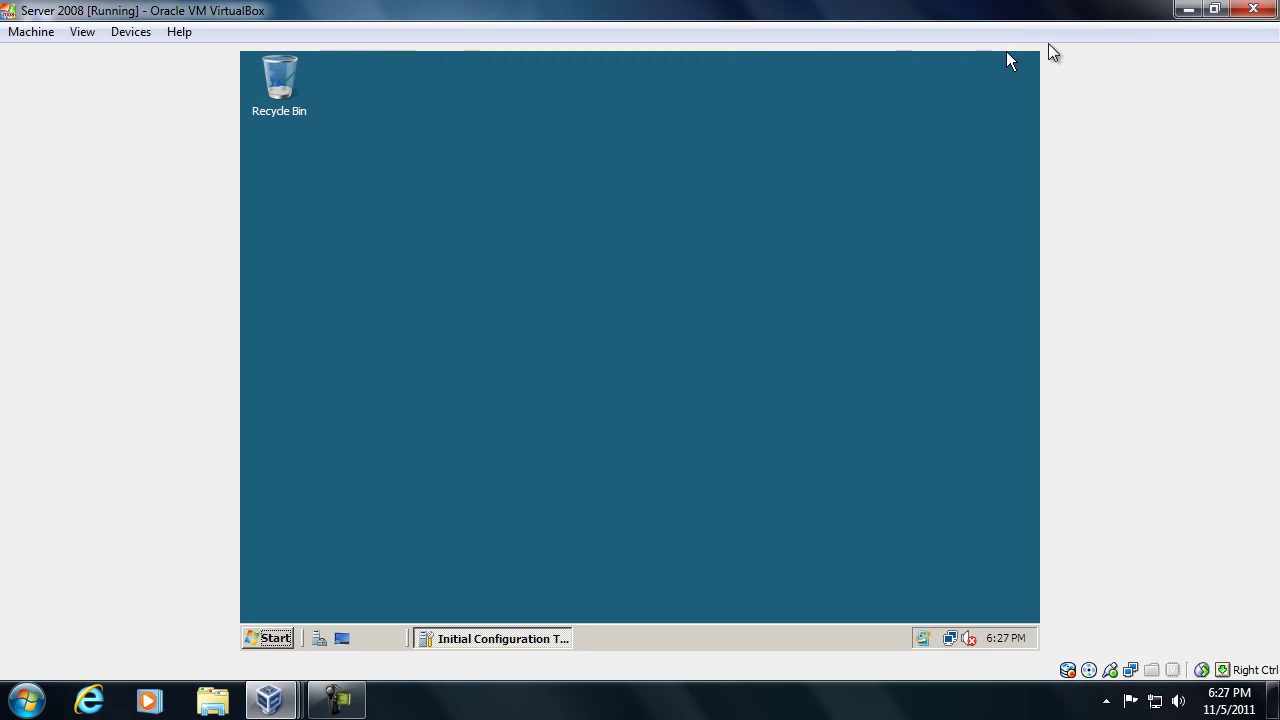
pyautogui.click(1187, 10)
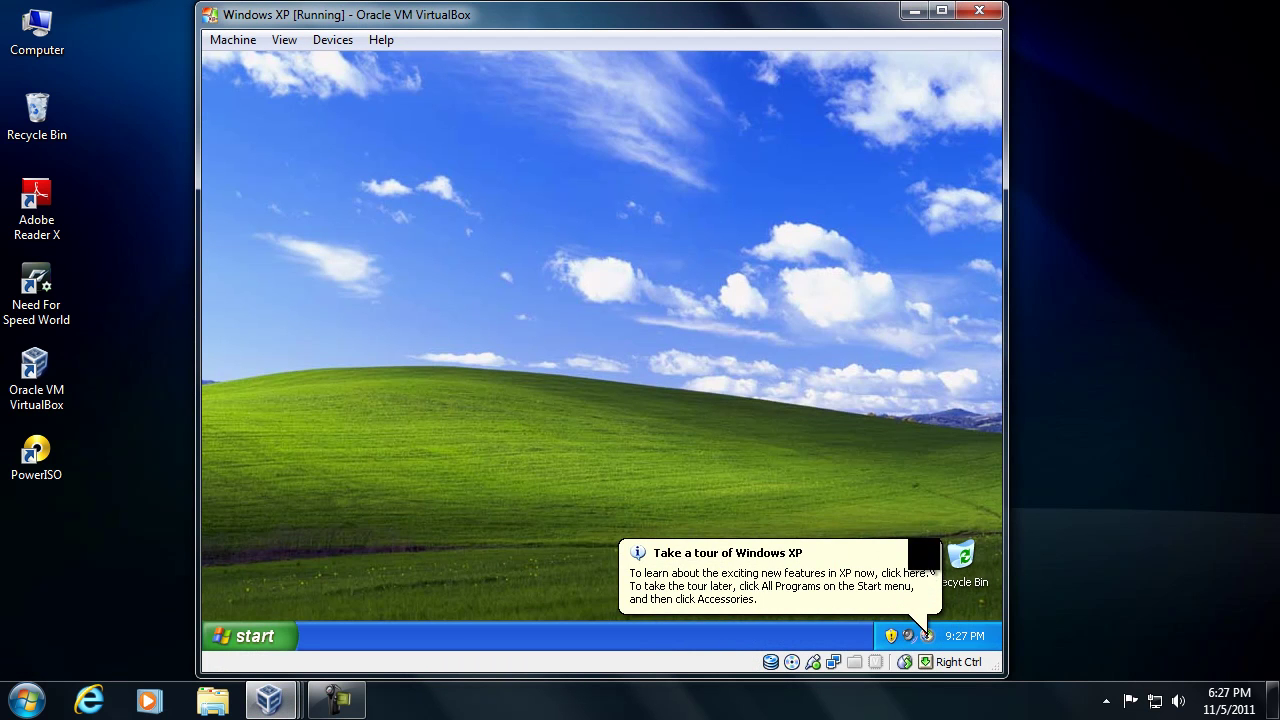
# Step: Dismiss the Windows XP tour notice and maximize the virtual machine window
pyautogui.click(928, 550)
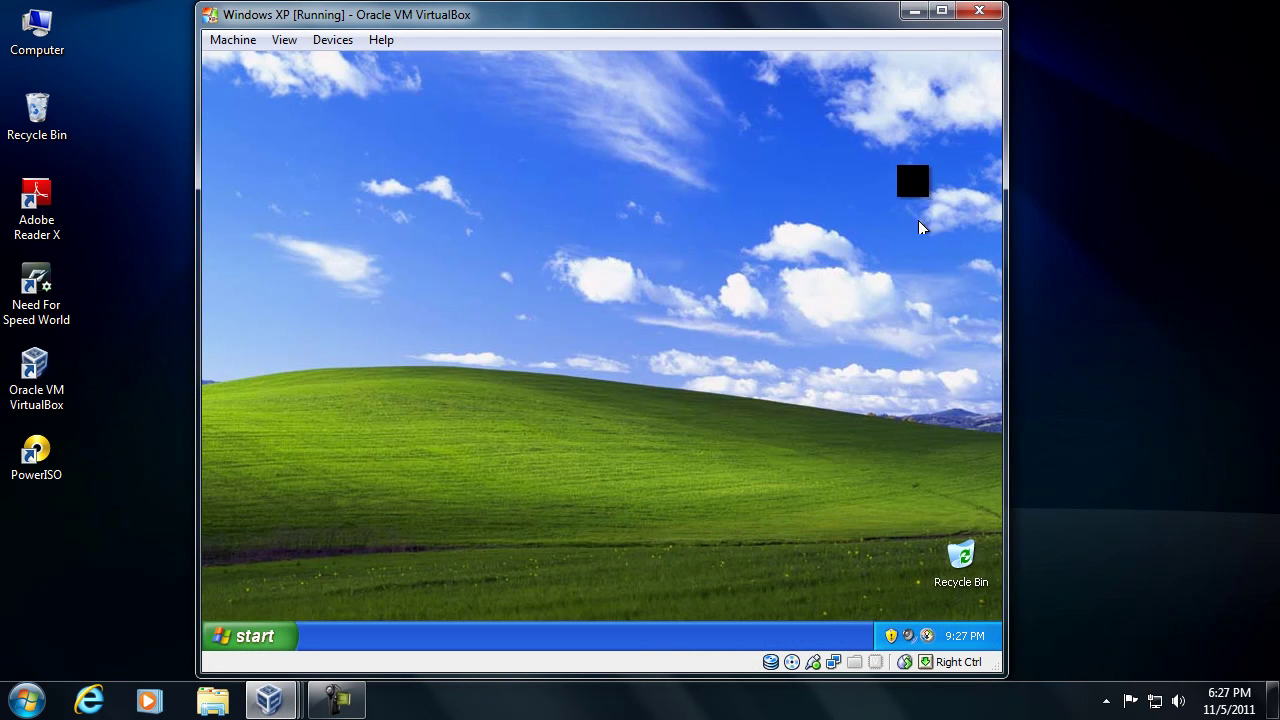
pyautogui.click(941, 10)
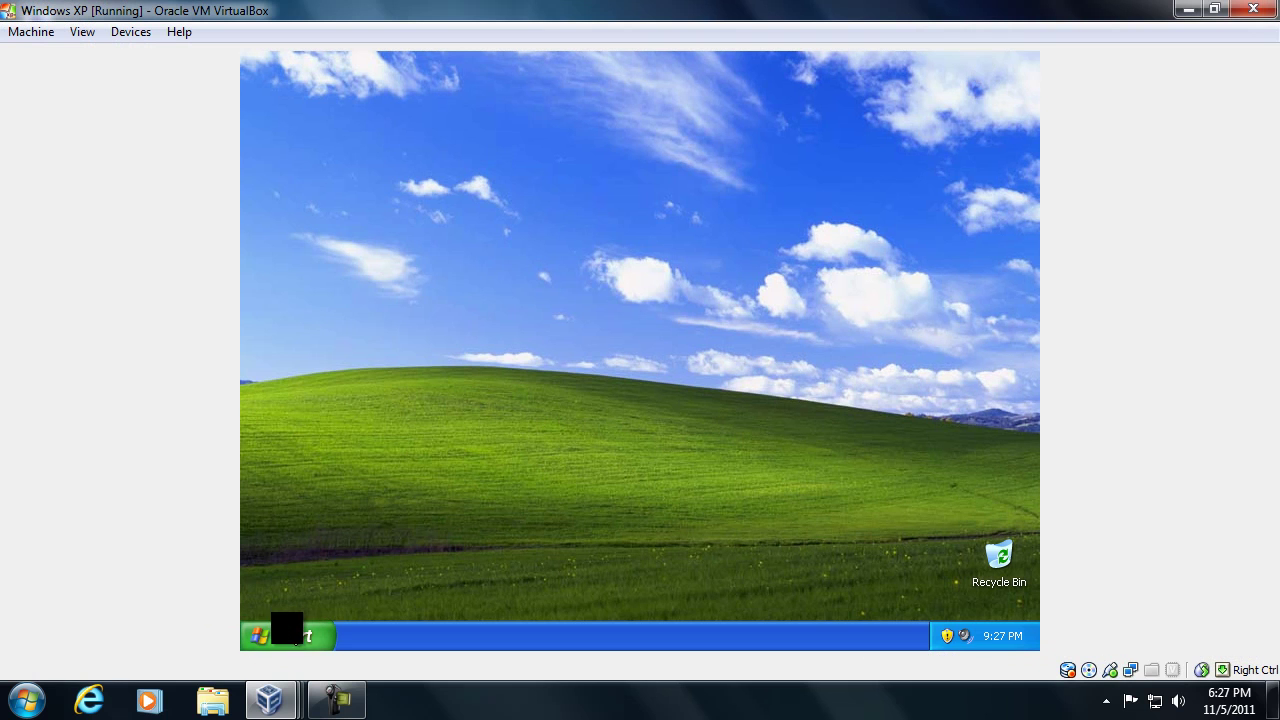
# Step: Open Network Connections through the Network and Internet Connections category of the Windows XP Control Panel
pyautogui.click(281, 644)
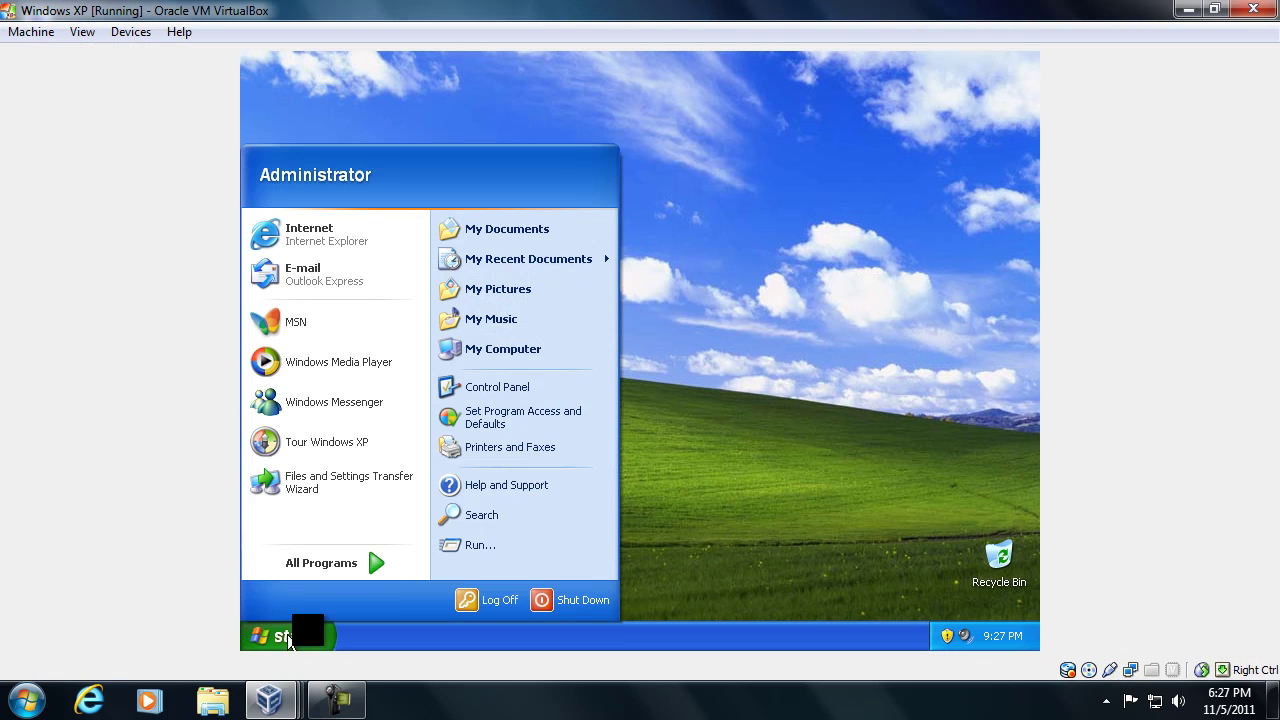
pyautogui.click(521, 398)
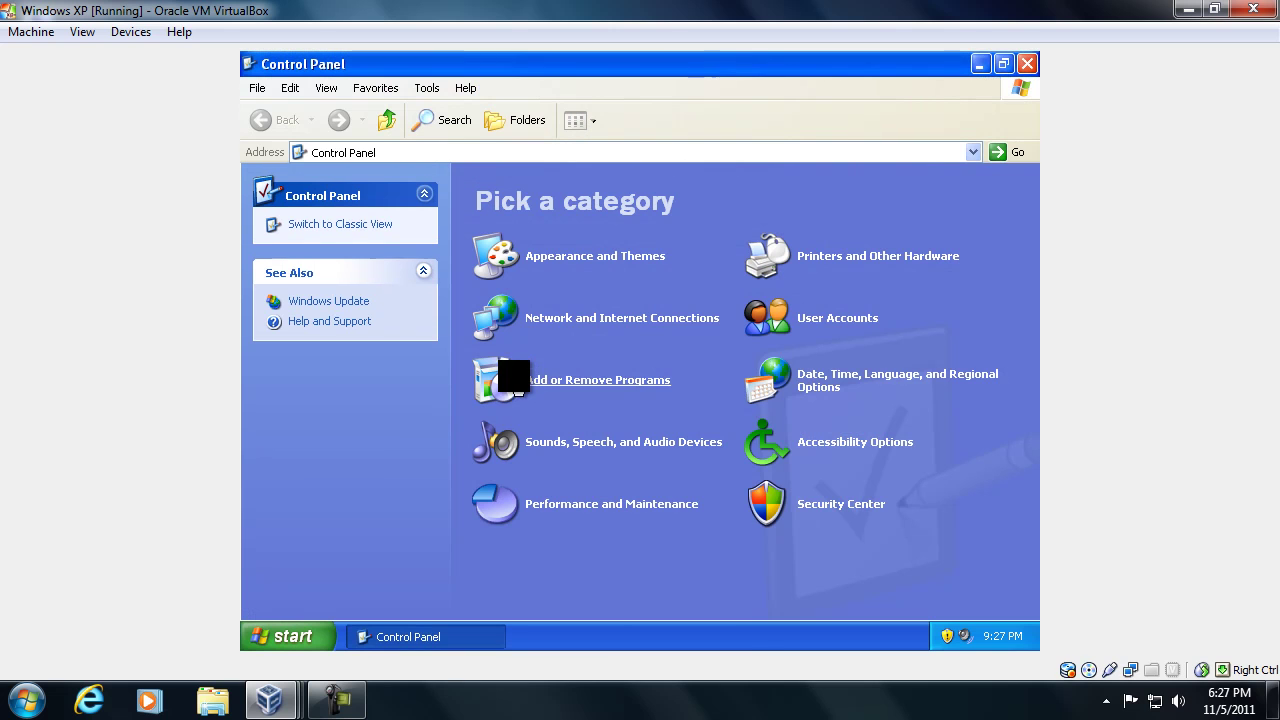
pyautogui.click(577, 316)
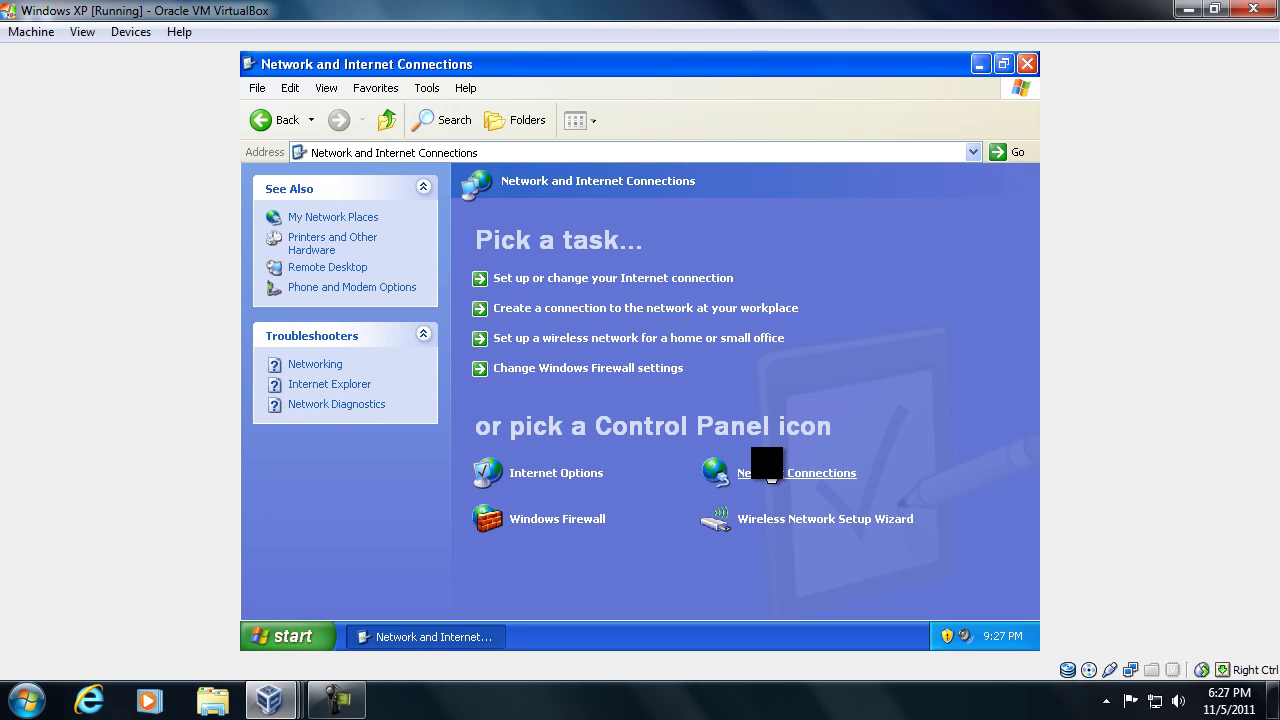
pyautogui.click(774, 473)
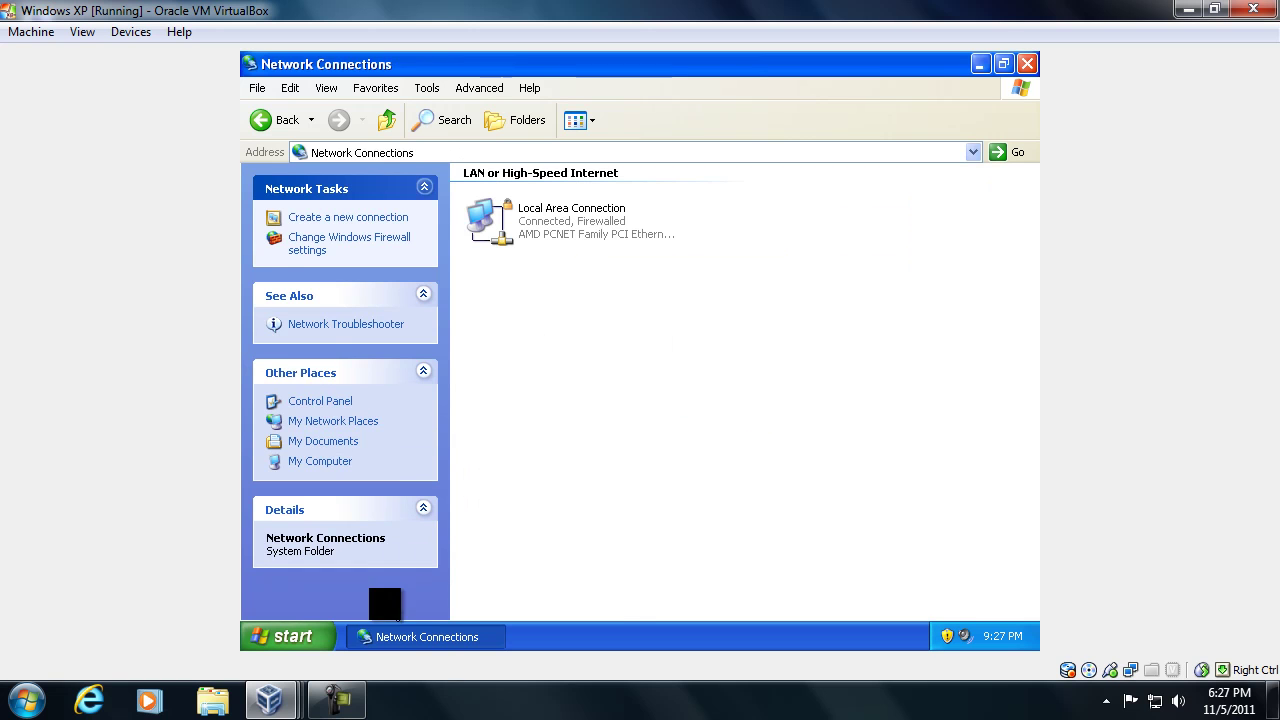
# Step: Open a command prompt with cmd, run ipconfig to check the client's IP configuration, and minimize the window
pyautogui.click(305, 636)
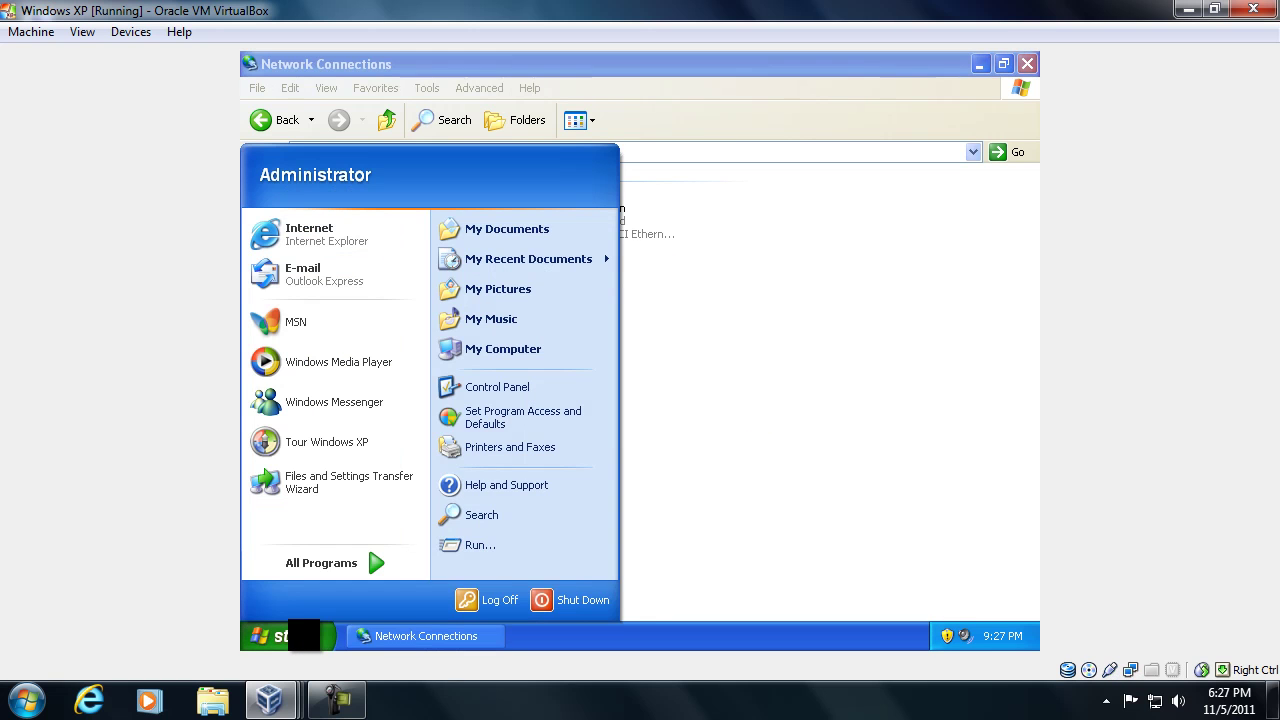
pyautogui.click(487, 555)
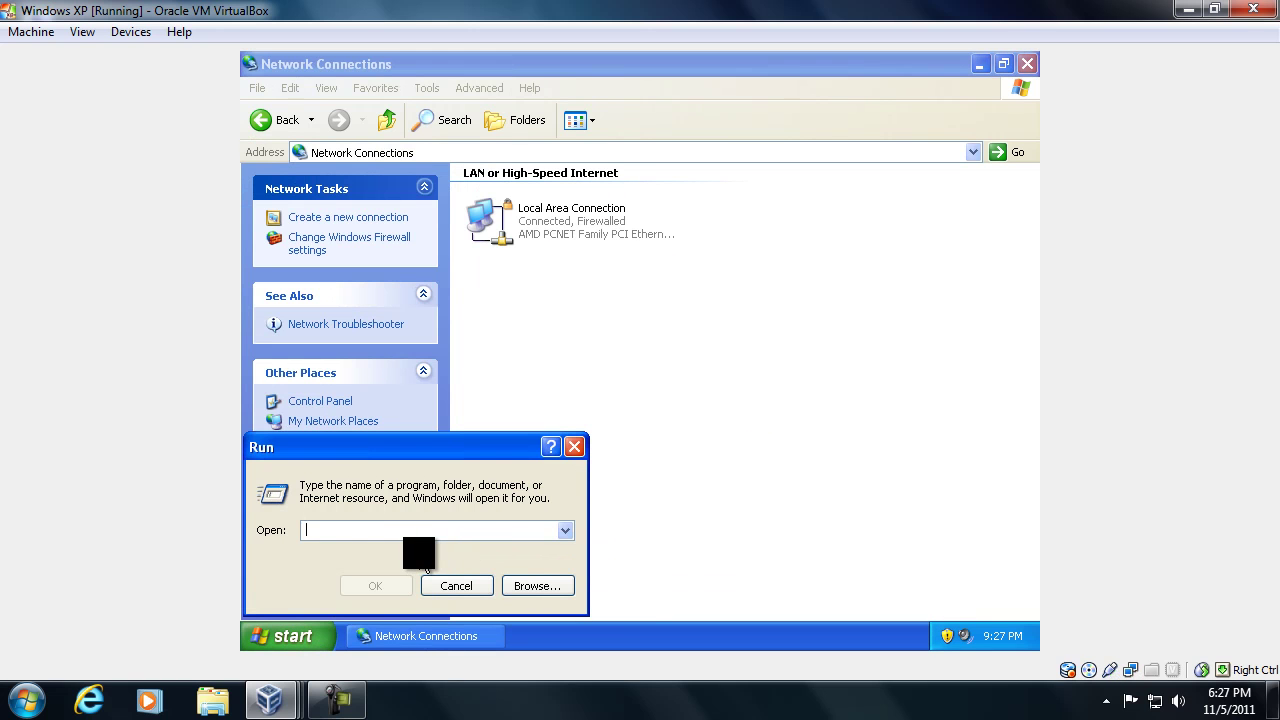
pyautogui.write('cmd')
pyautogui.press('Return')
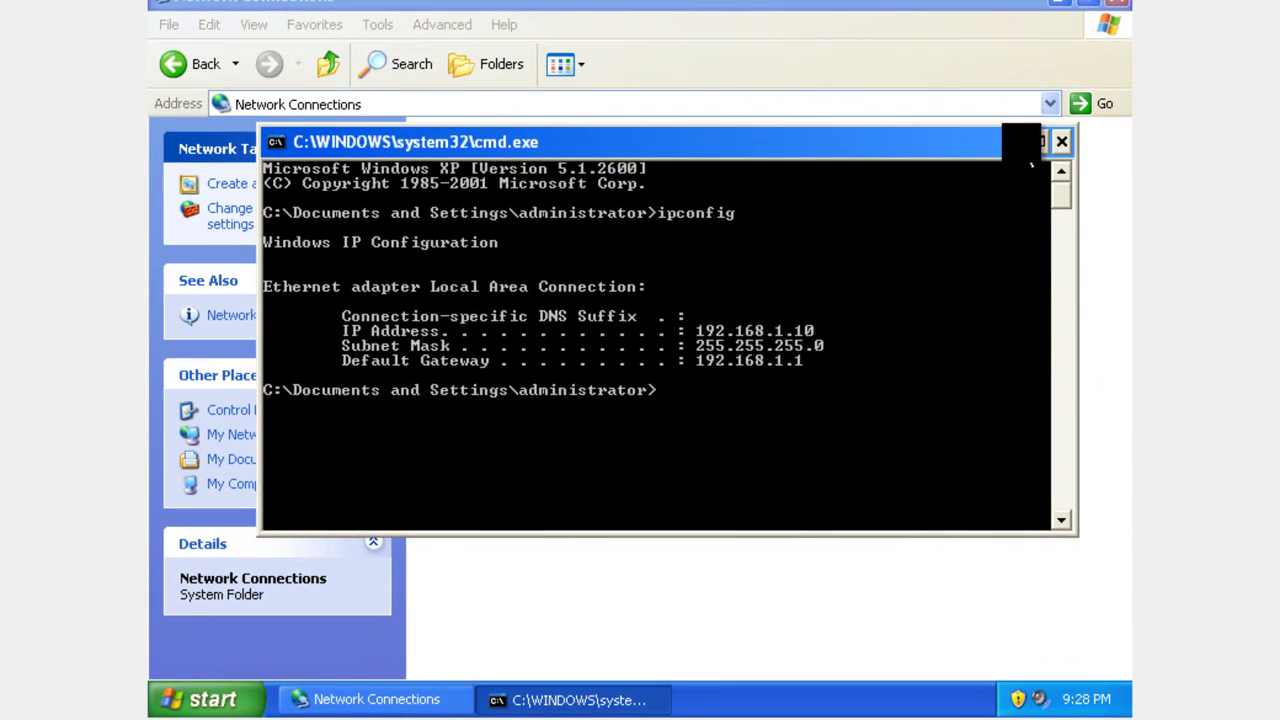
pyautogui.click(1020, 142)
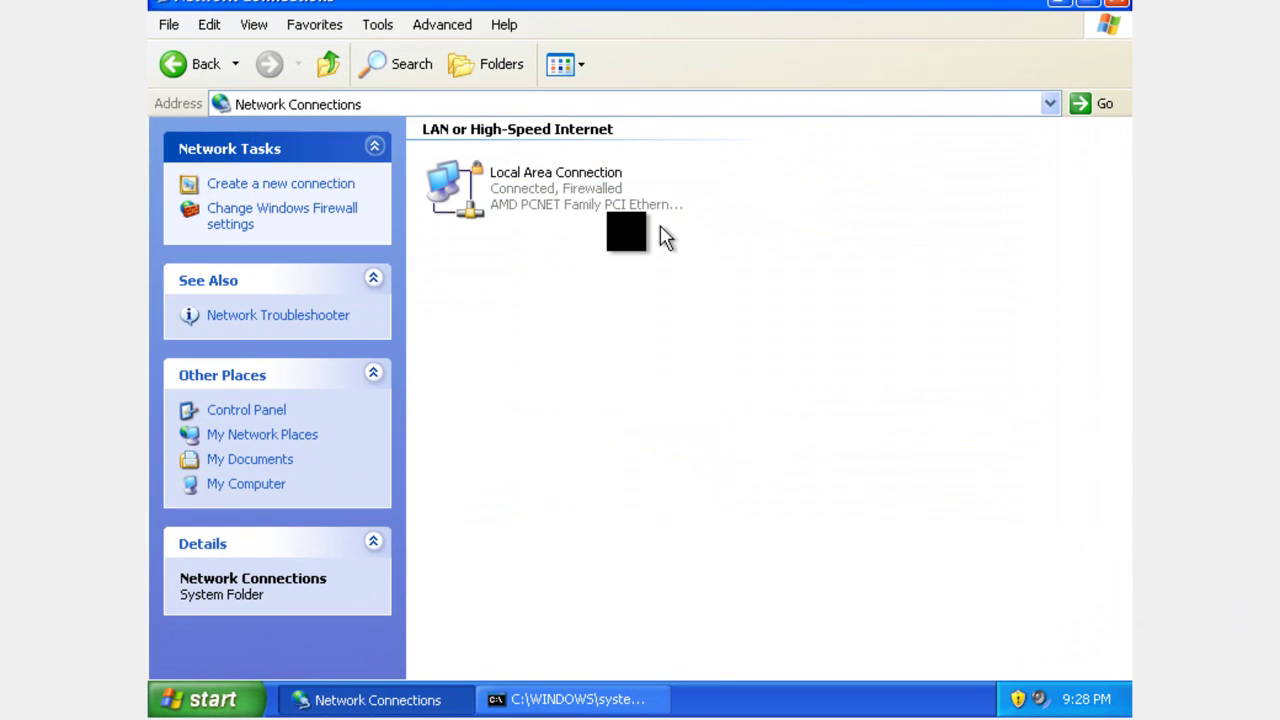
# Step: Examine the address type and network connection details in the Local Area Connection status, and close both dialogs
pyautogui.rightClick(572, 200)
pyautogui.click(609, 232)
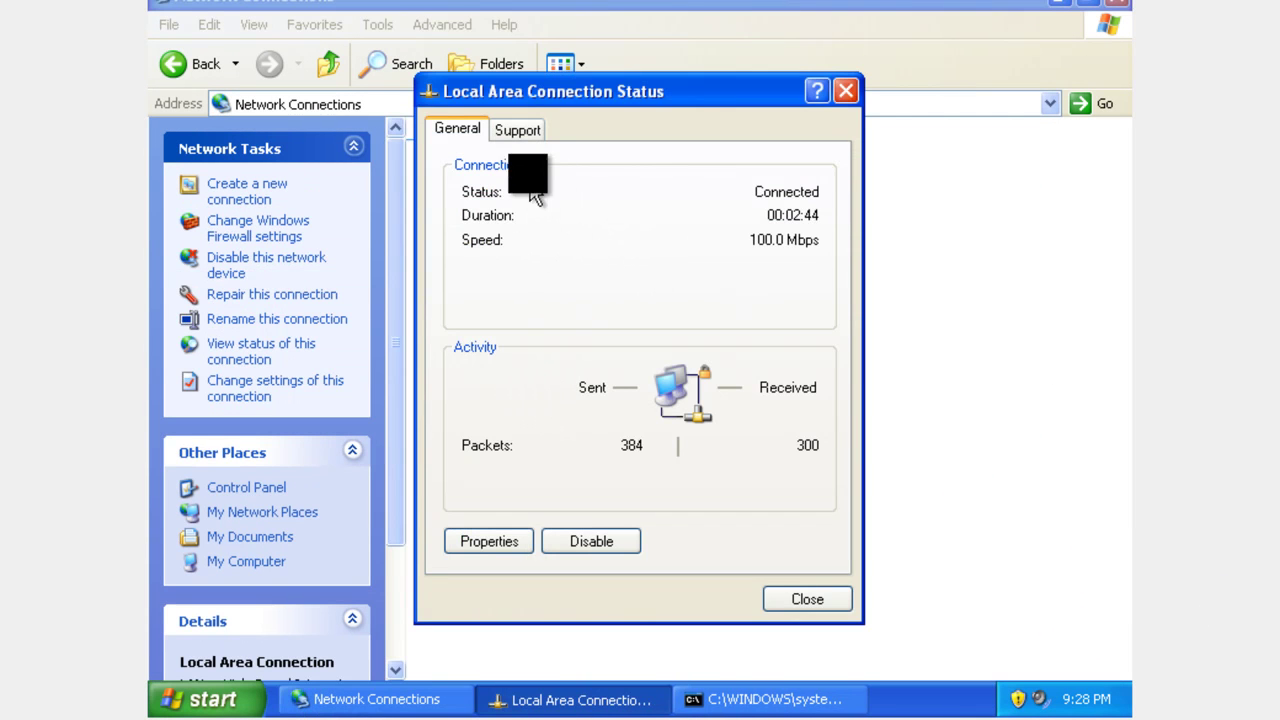
pyautogui.click(520, 130)
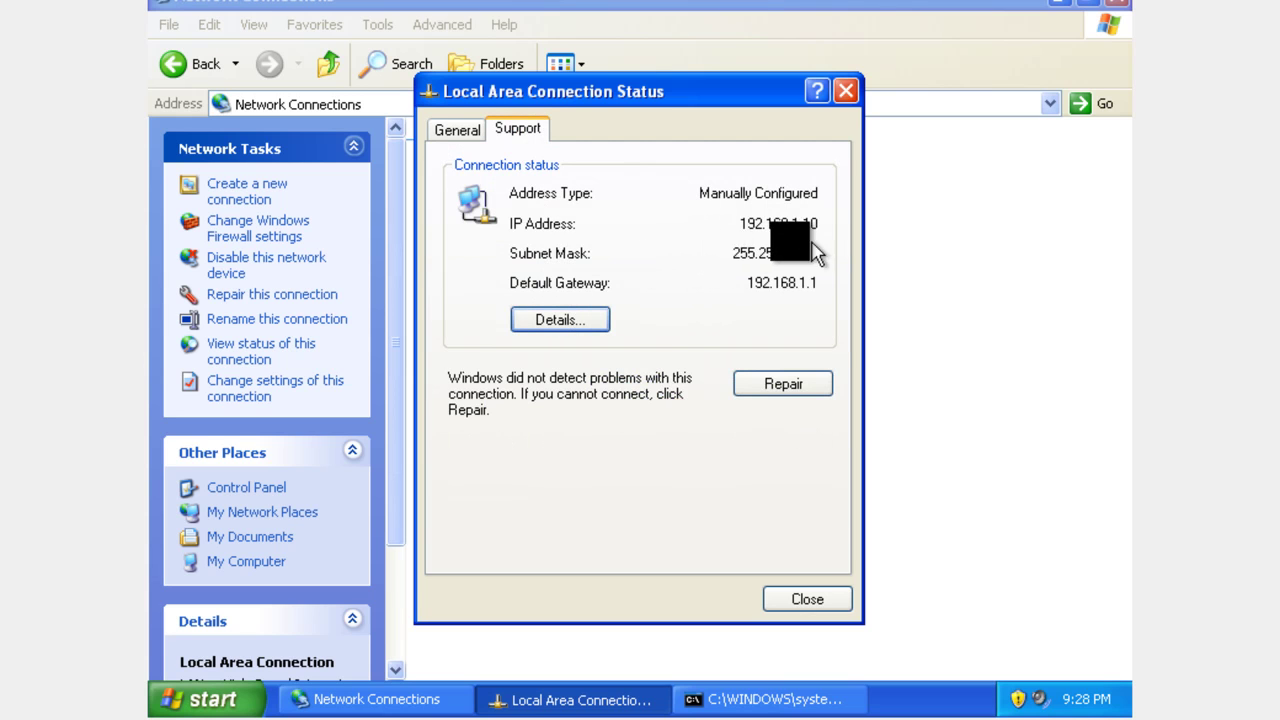
pyautogui.click(560, 320)
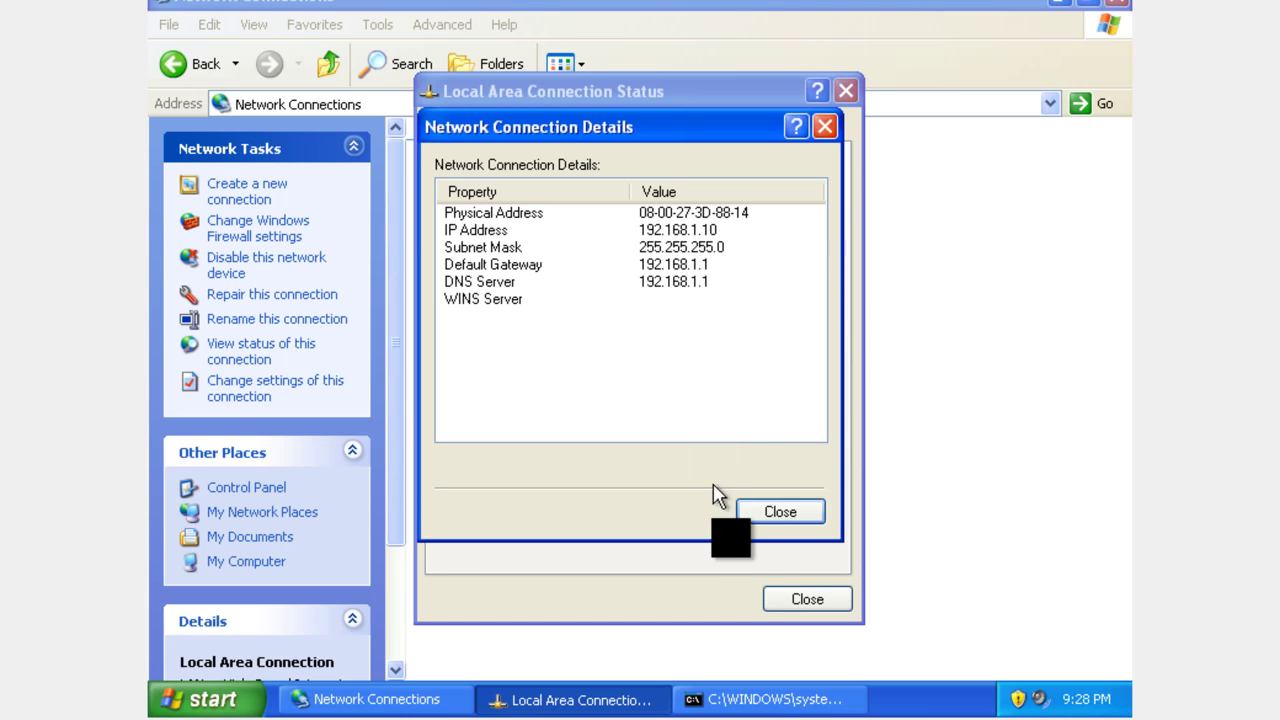
pyautogui.click(782, 518)
pyautogui.click(790, 594)
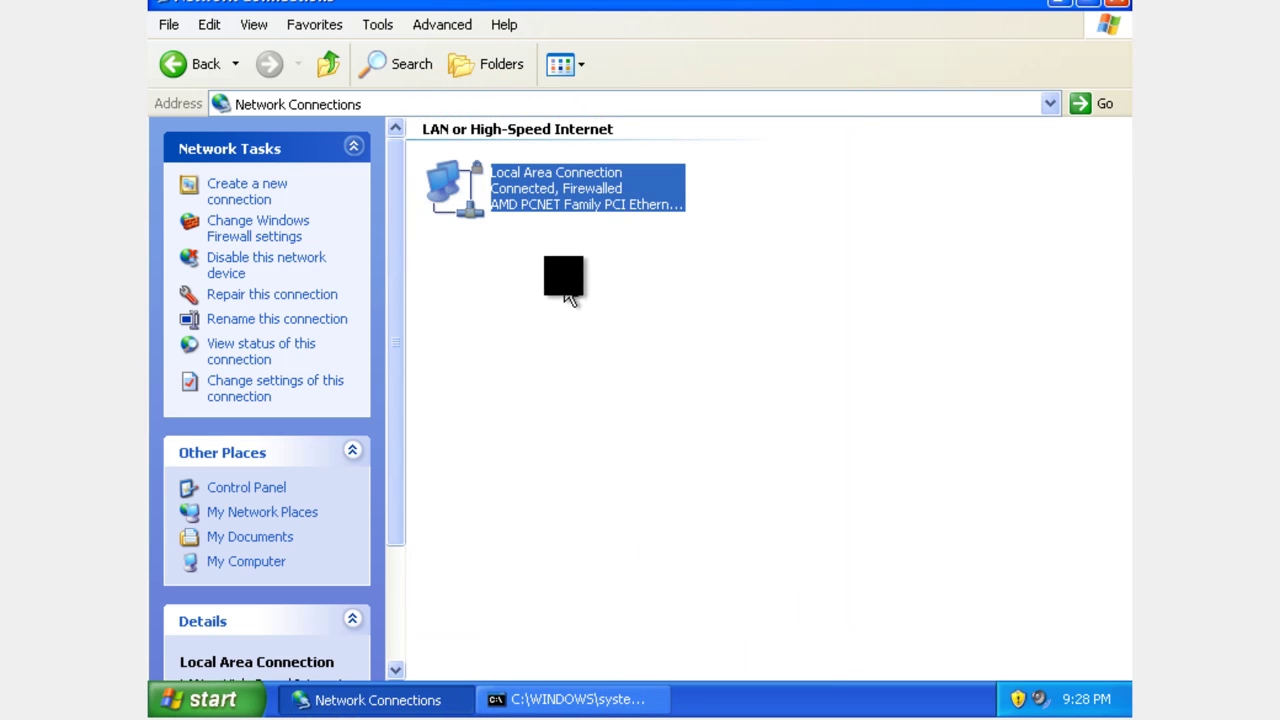
# Step: Set the Local Area Connection's Internet Protocol (TCP/IP) to obtain both the IP address and the DNS server address automatically
pyautogui.rightClick(556, 200)
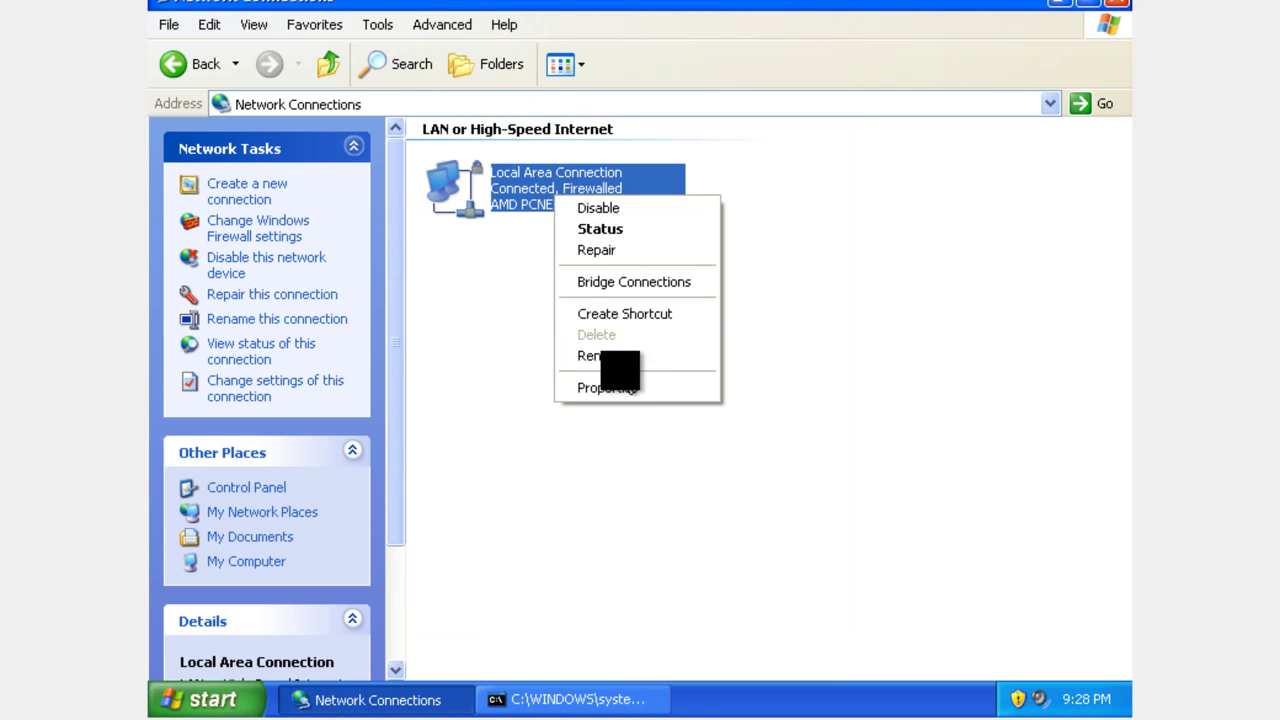
pyautogui.click(630, 387)
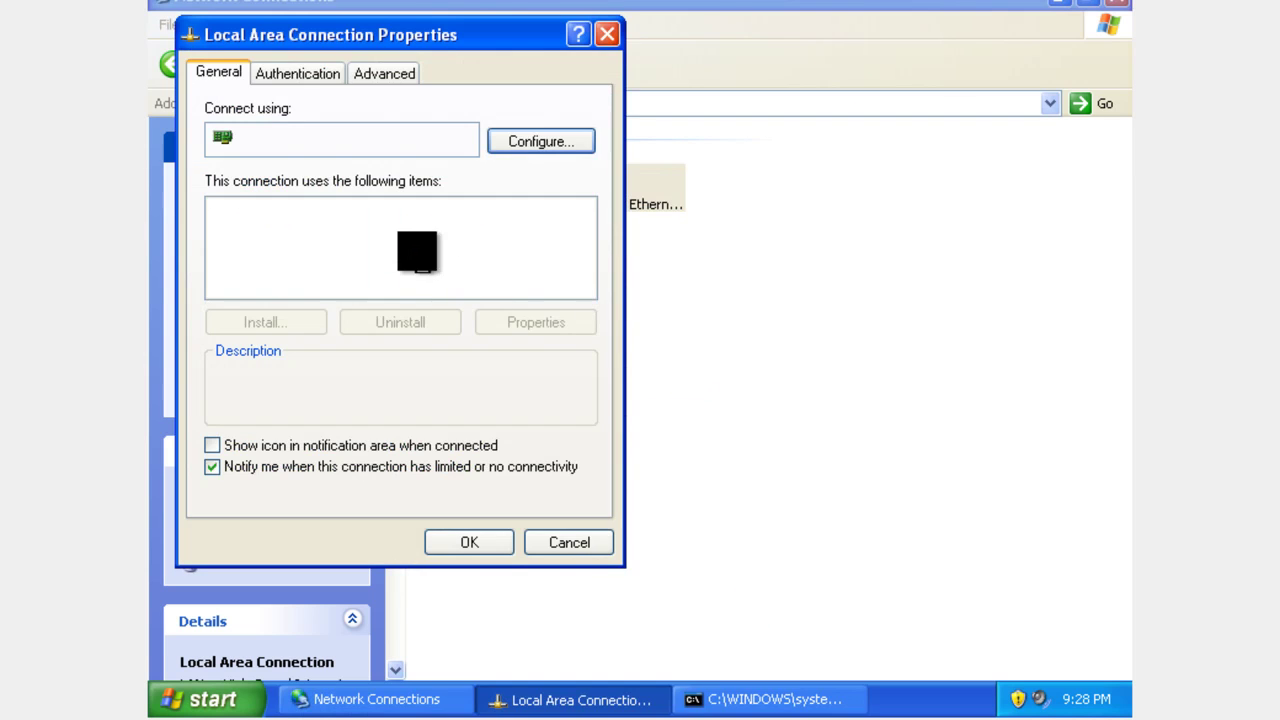
pyautogui.click(390, 272)
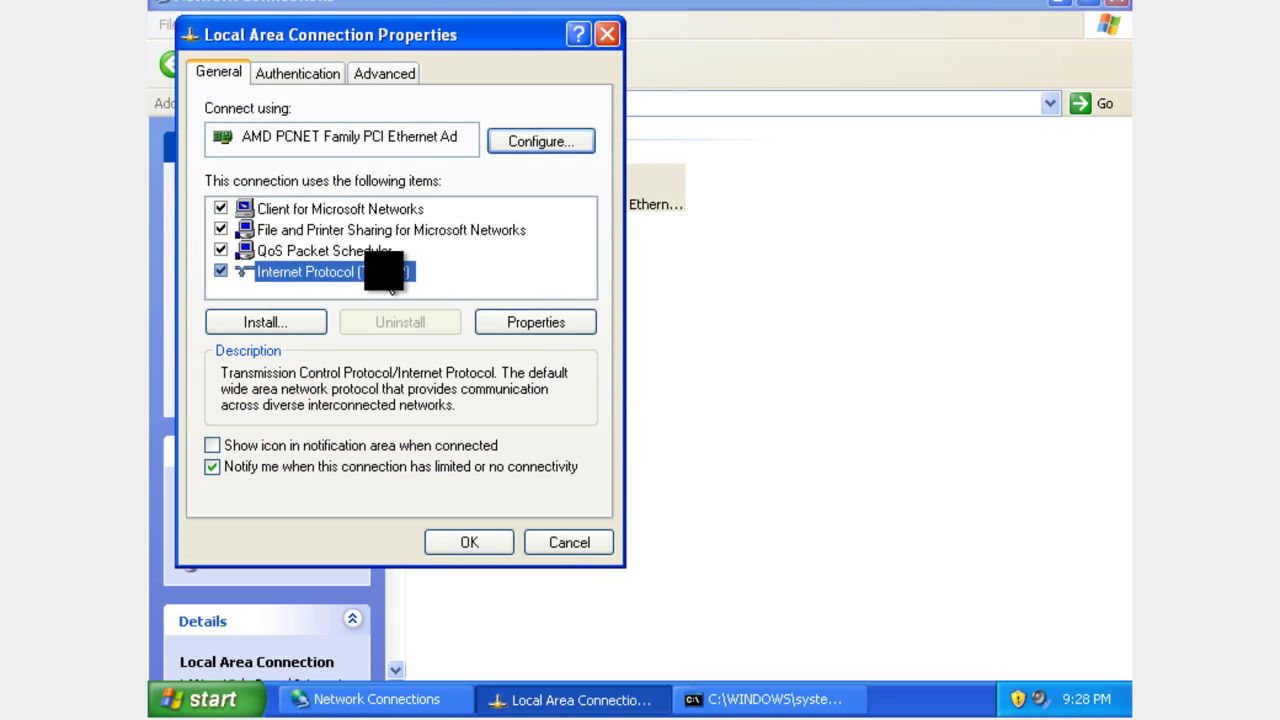
pyautogui.click(525, 320)
pyautogui.click(318, 279)
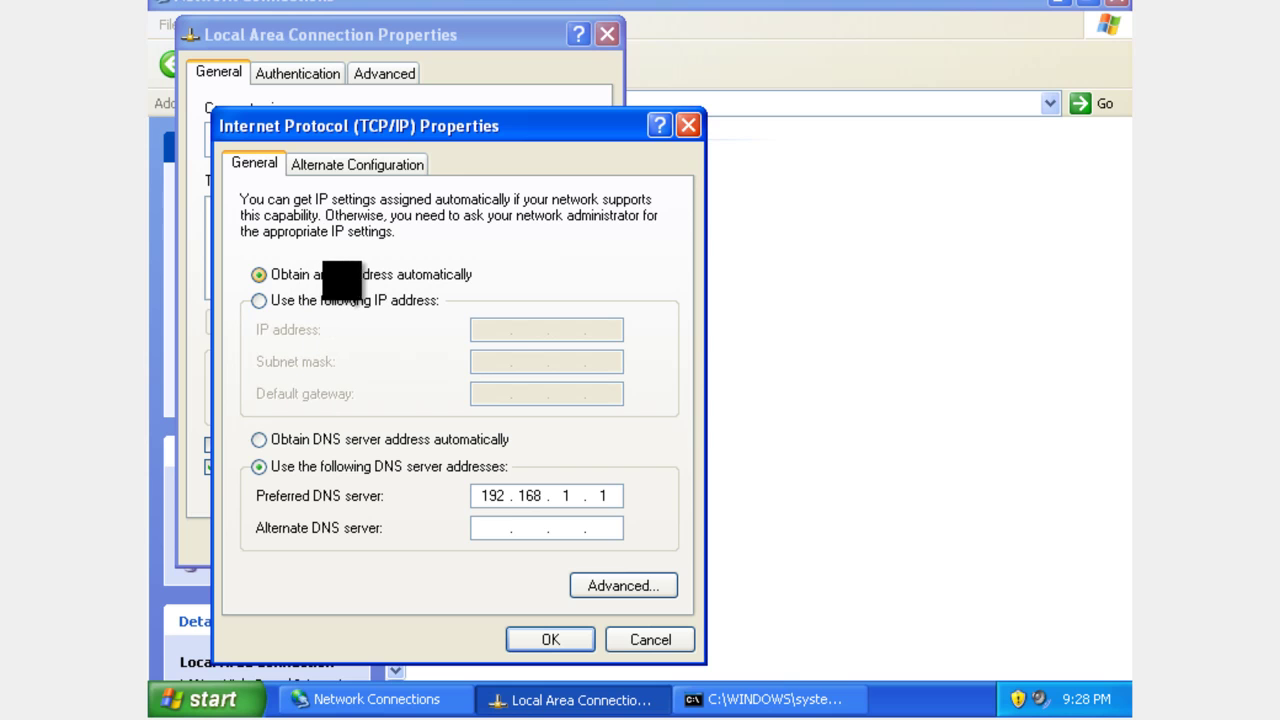
pyautogui.click(312, 440)
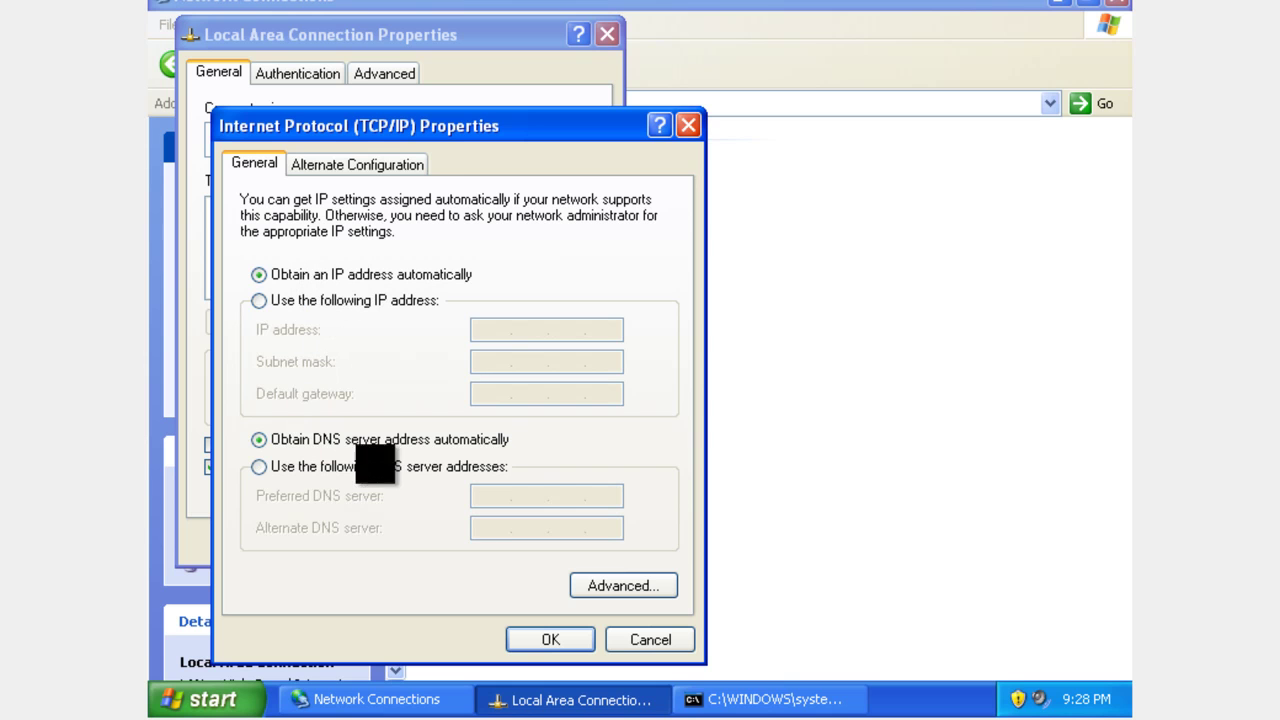
pyautogui.click(540, 640)
pyautogui.click(468, 542)
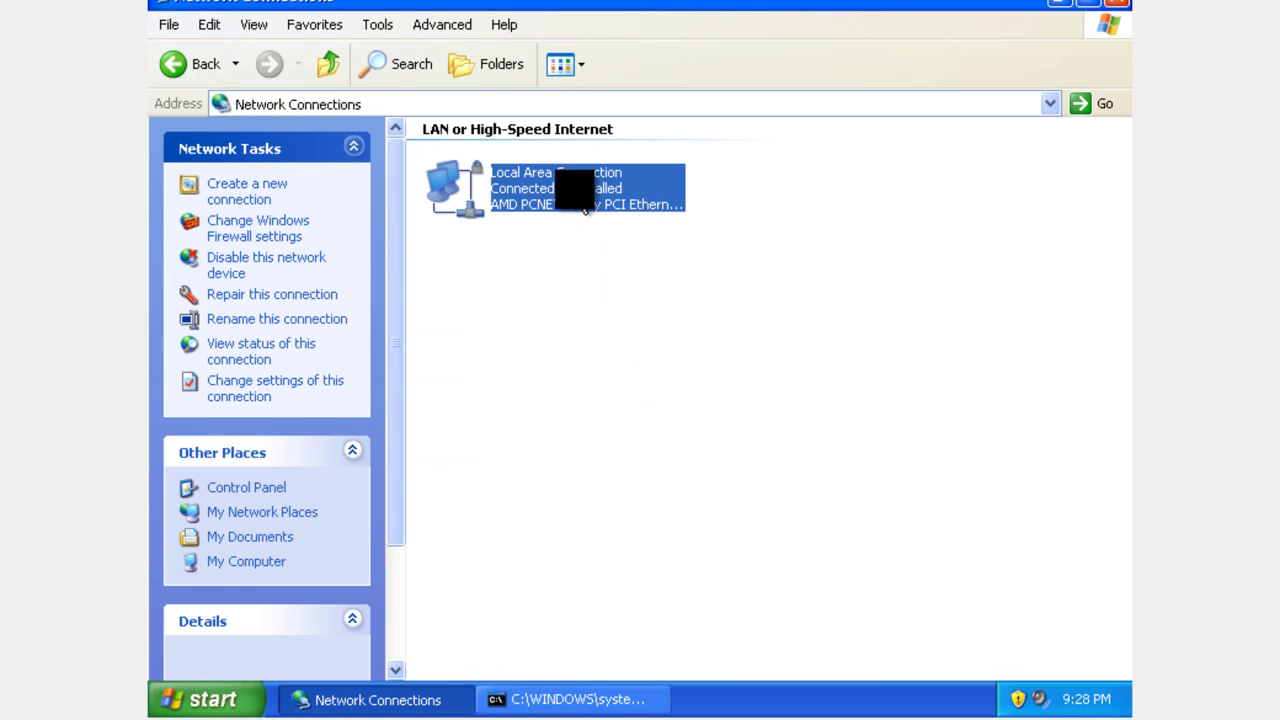
# Step: Check the Local Area Connection's support details for the DHCP-assigned address, lease dates and DNS server, and close the status dialogs
pyautogui.rightClick(585, 206)
pyautogui.click(621, 218)
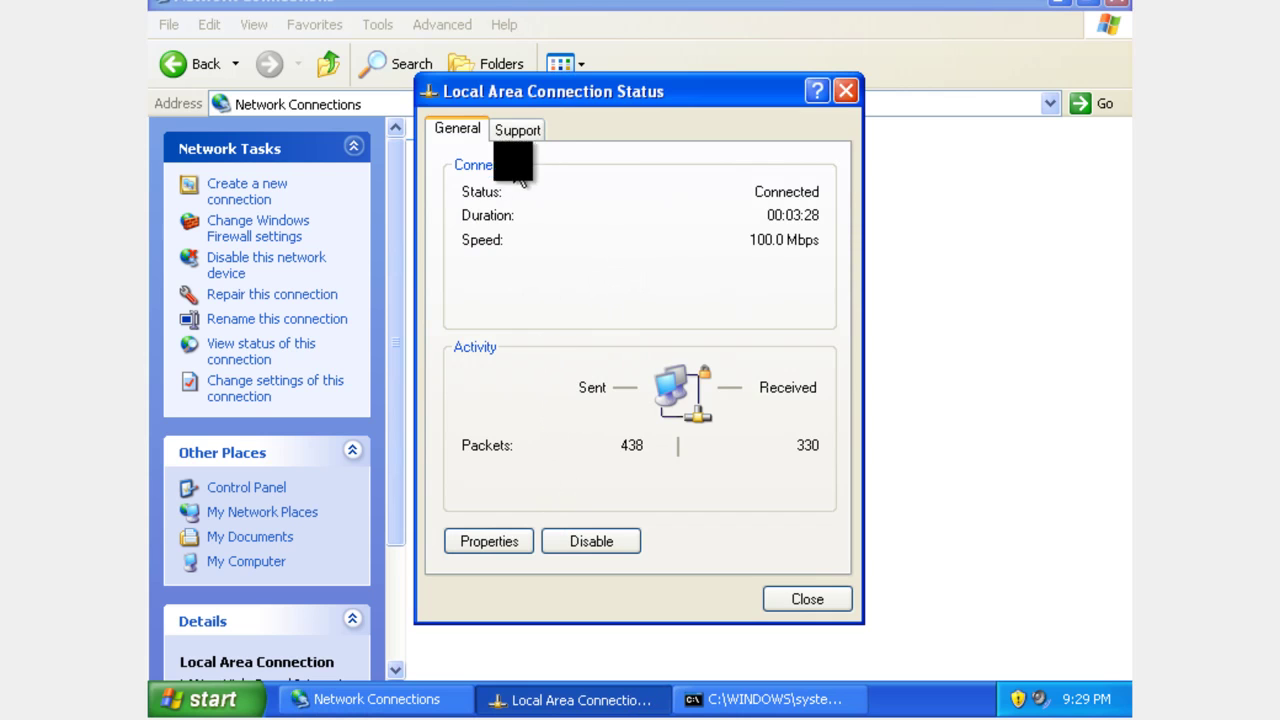
pyautogui.click(520, 129)
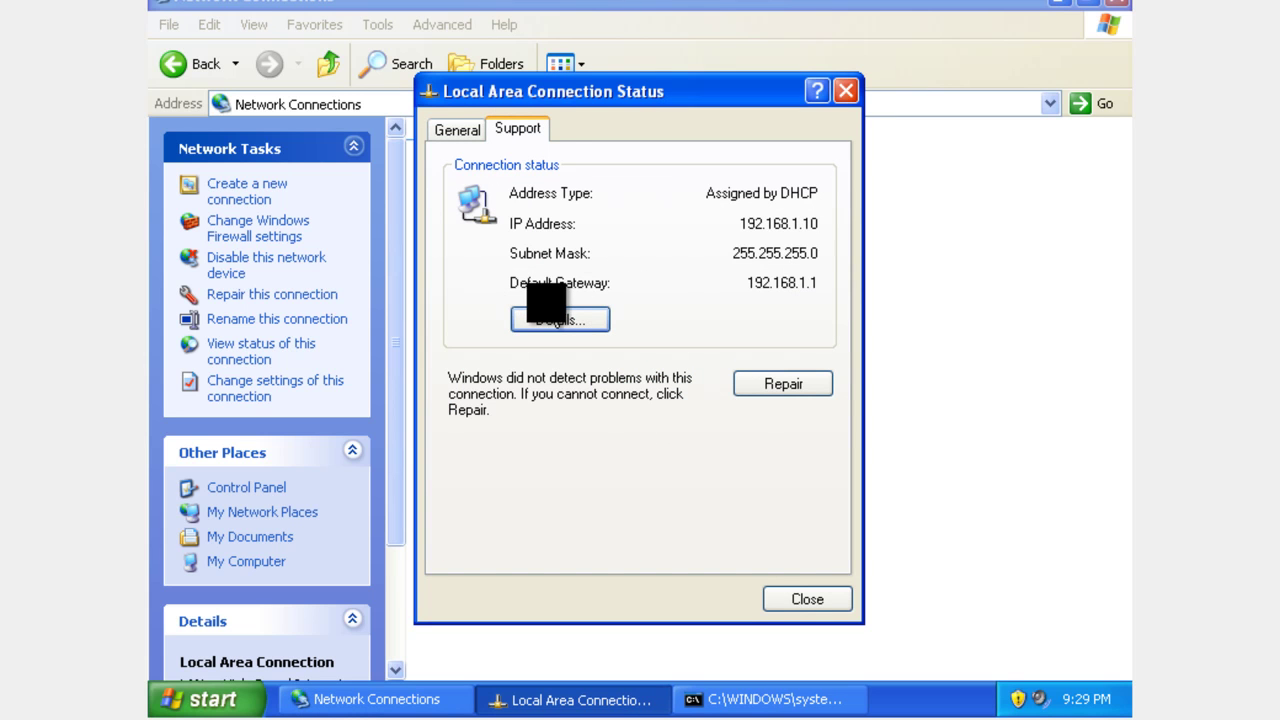
pyautogui.click(556, 324)
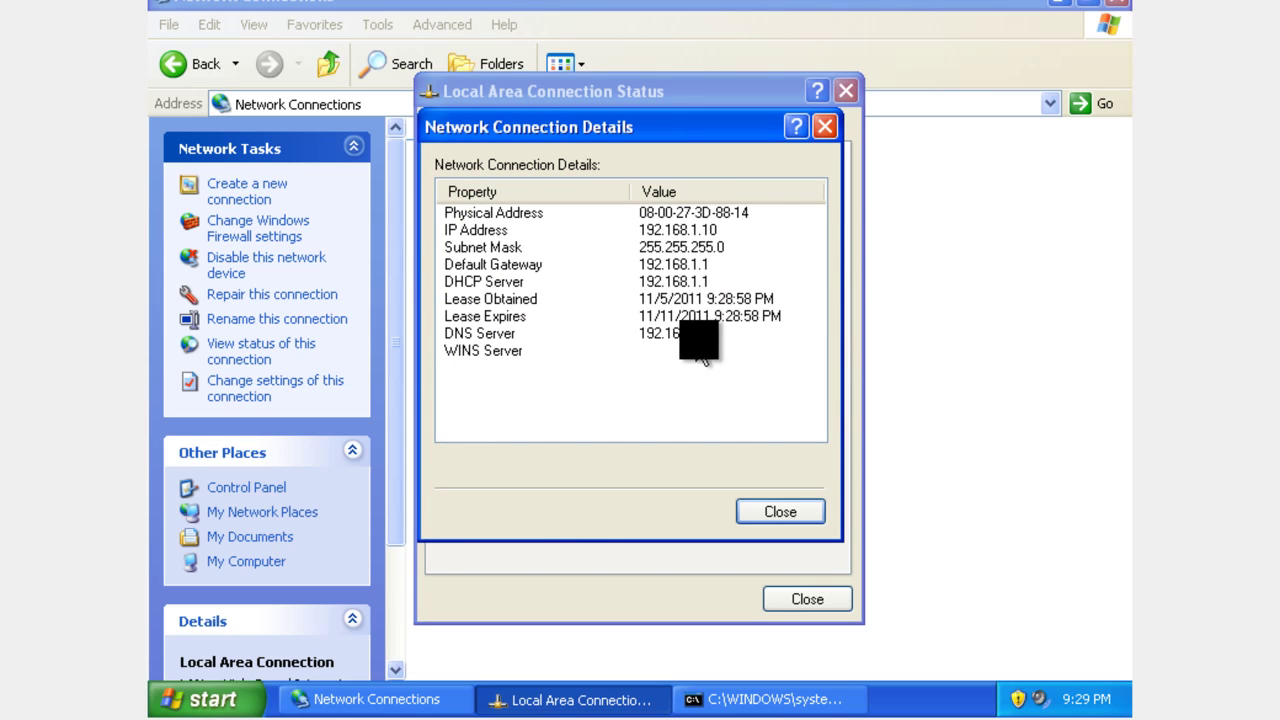
pyautogui.click(697, 300)
pyautogui.click(697, 316)
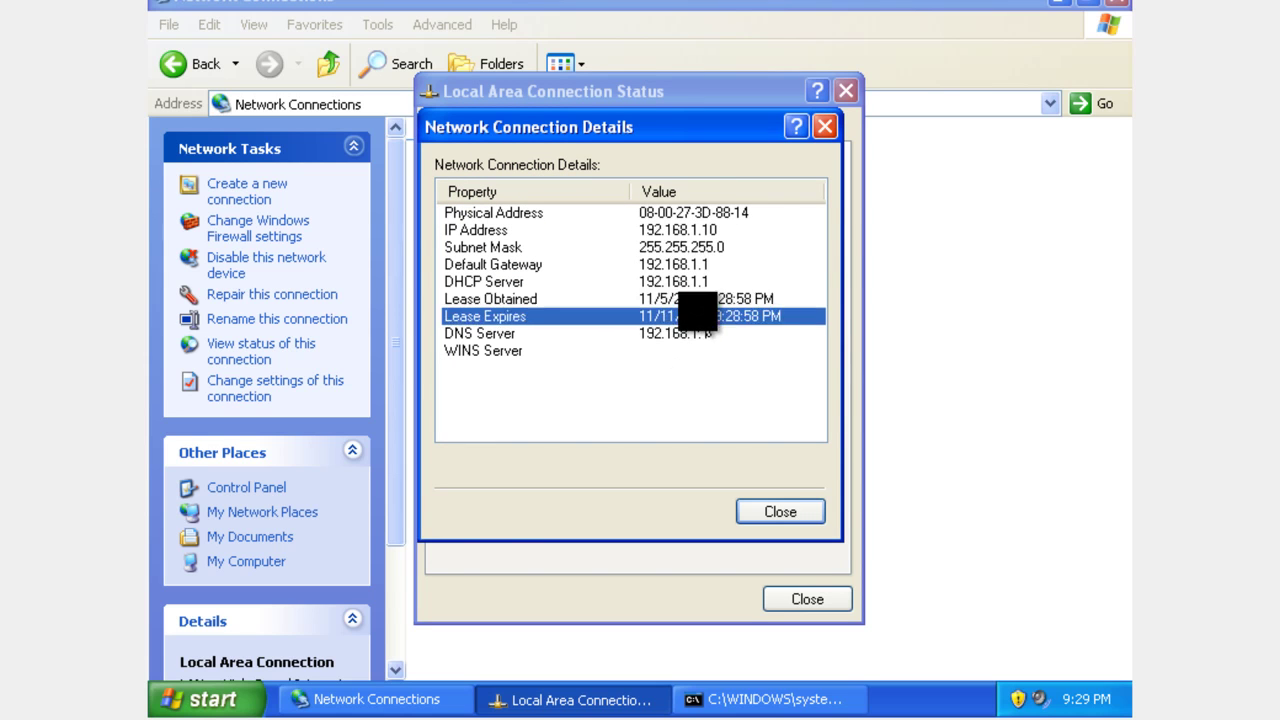
pyautogui.click(697, 299)
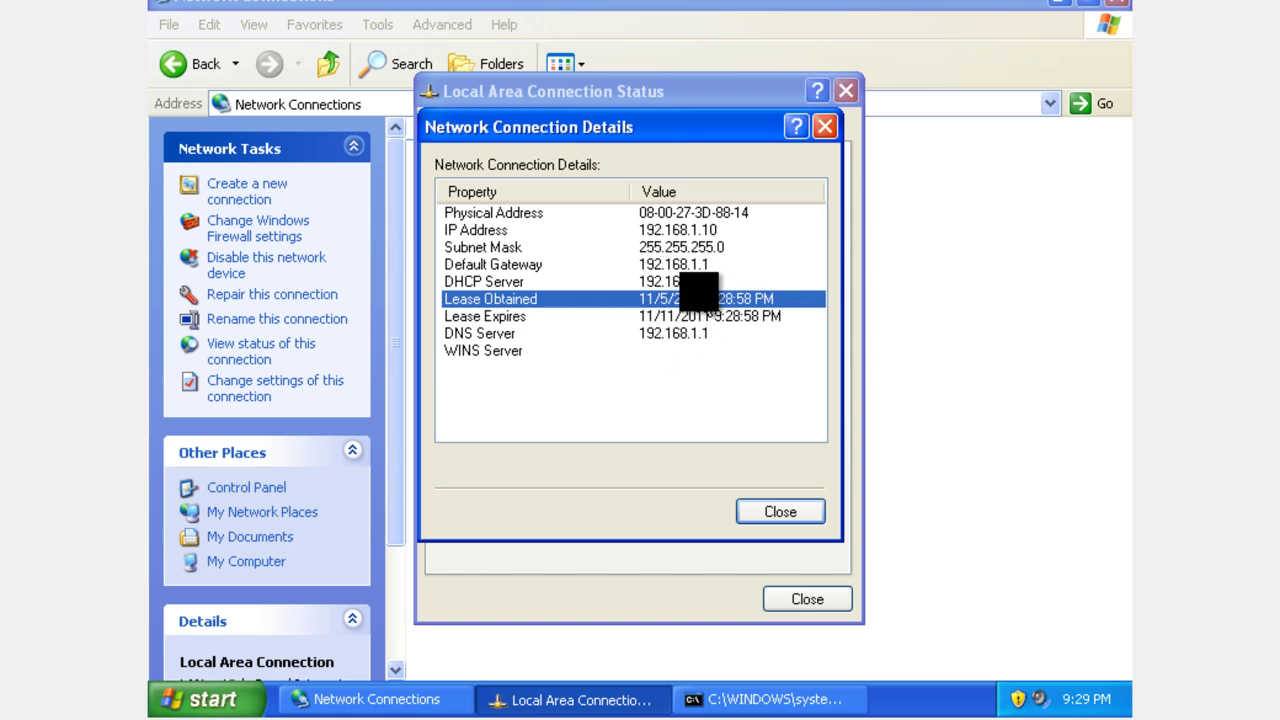
pyautogui.click(735, 333)
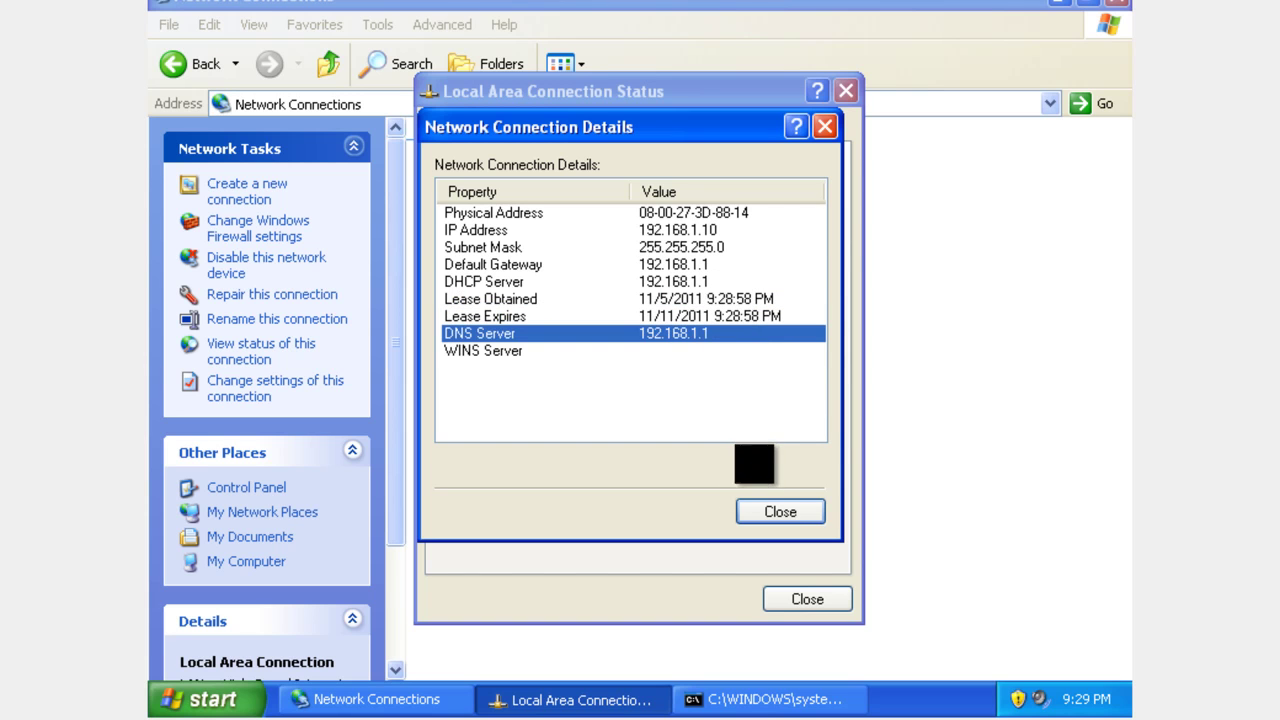
pyautogui.click(776, 510)
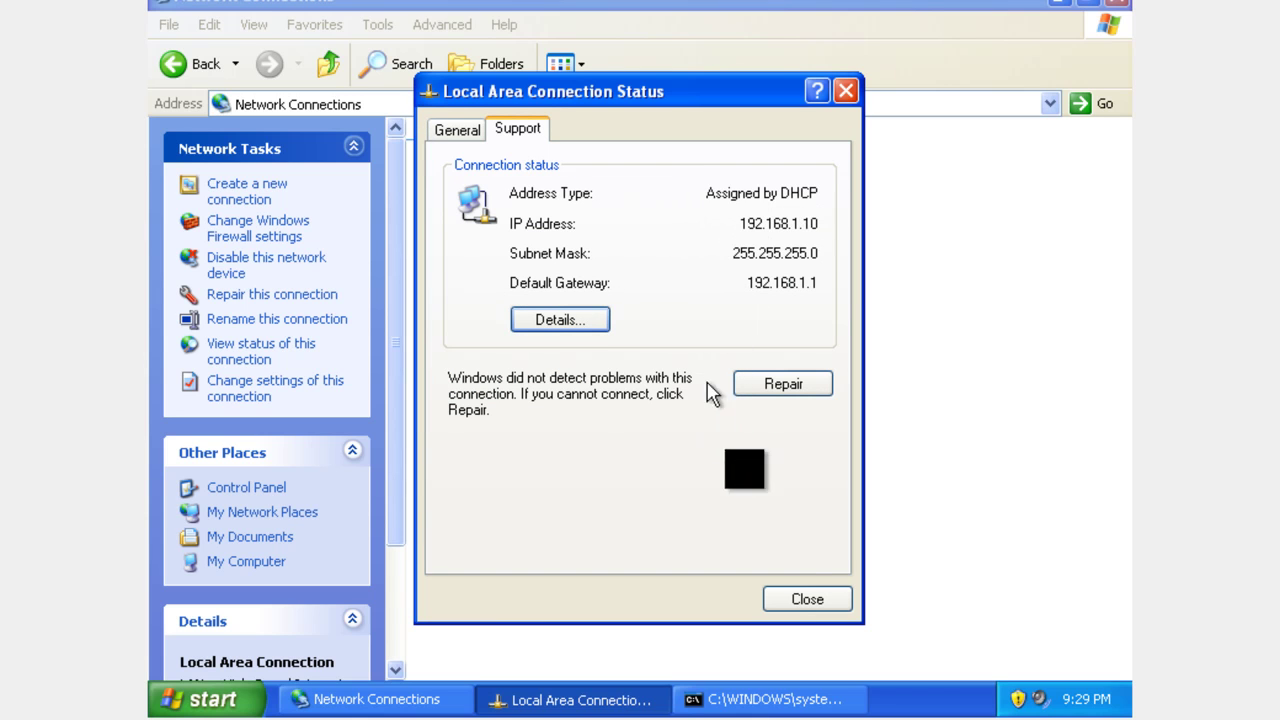
pyautogui.click(810, 602)
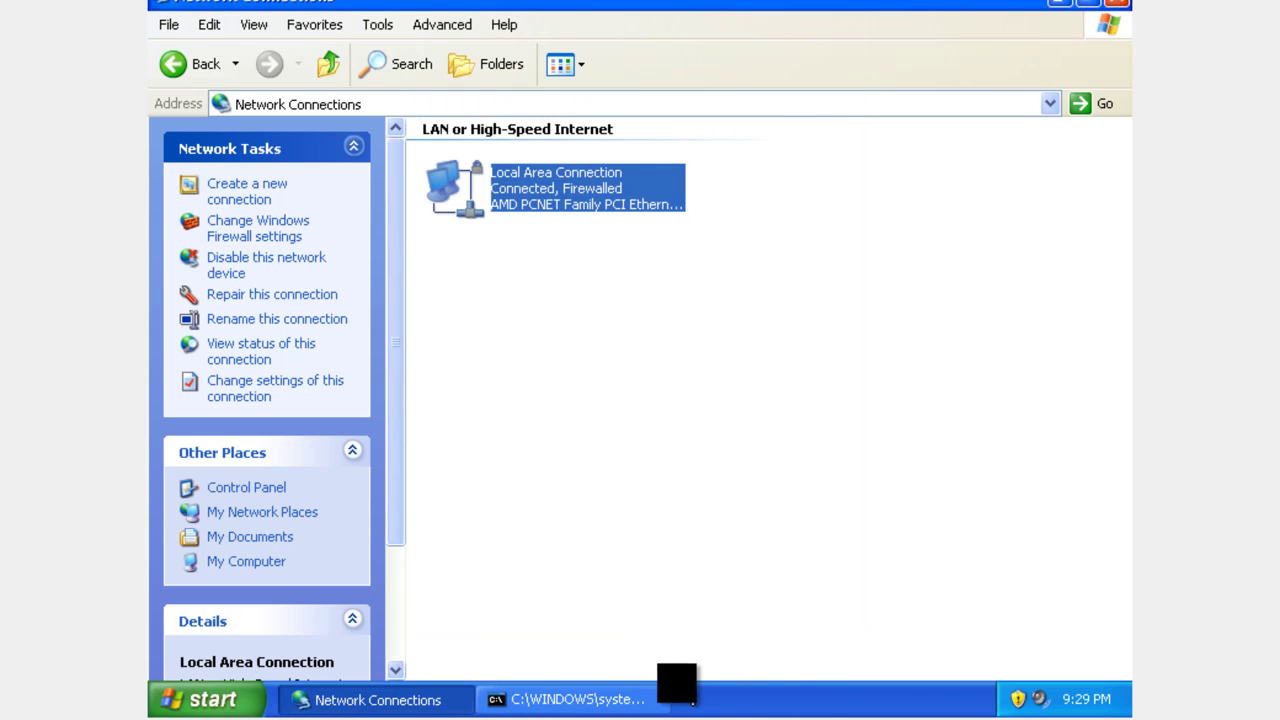
# Step: Run ipconfig again in the open command prompt to review the addressing, and close the command prompt and Network Connections
pyautogui.click(648, 699)
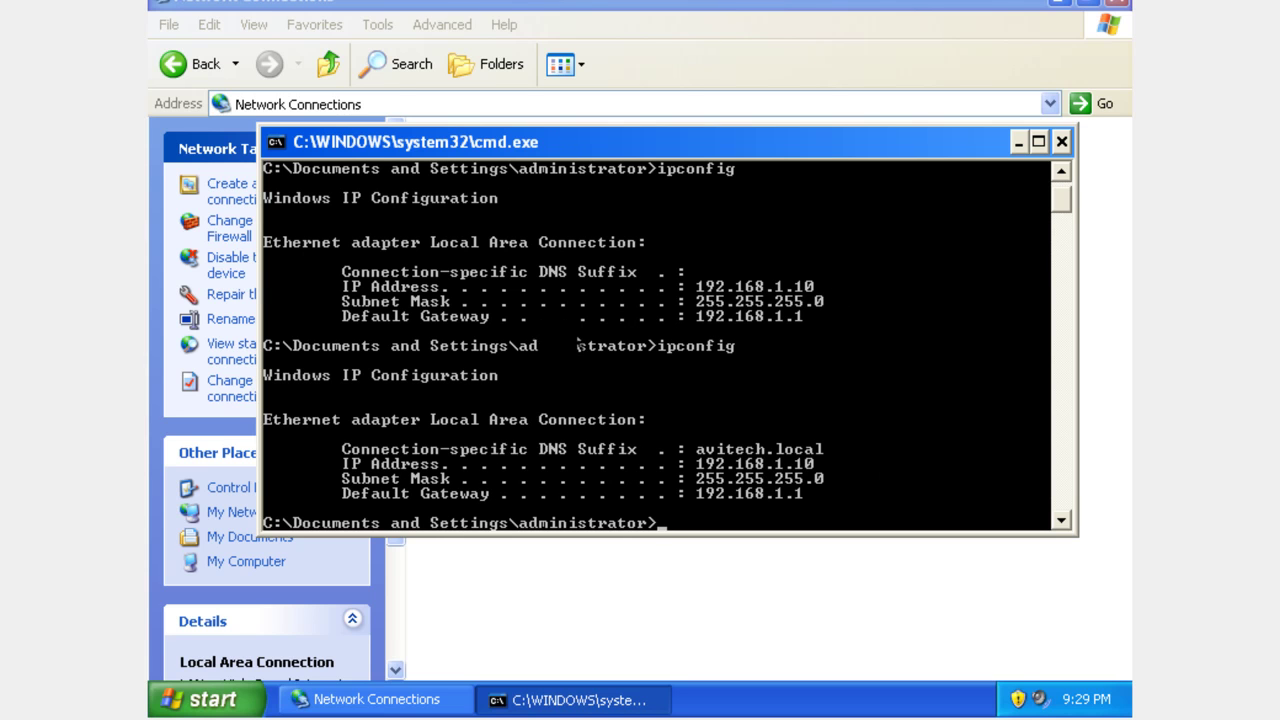
pyautogui.scroll(-2, 634, 400)
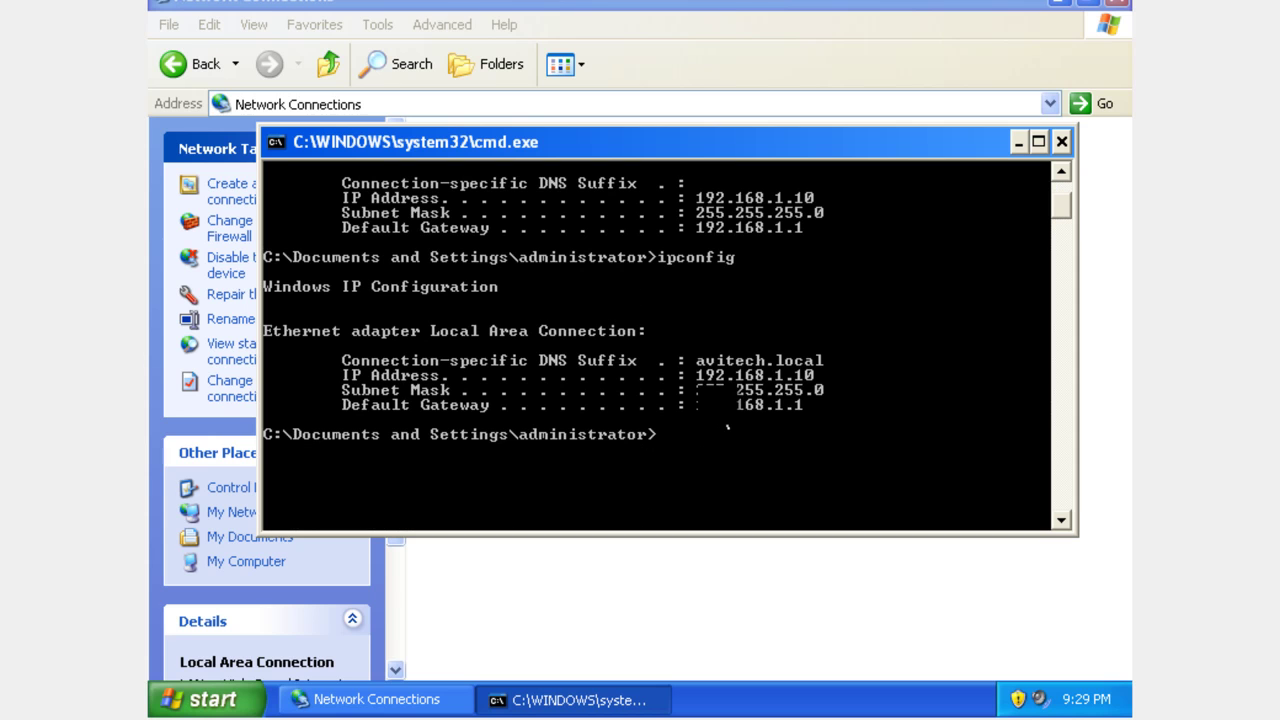
pyautogui.click(1062, 143)
pyautogui.click(676, 205)
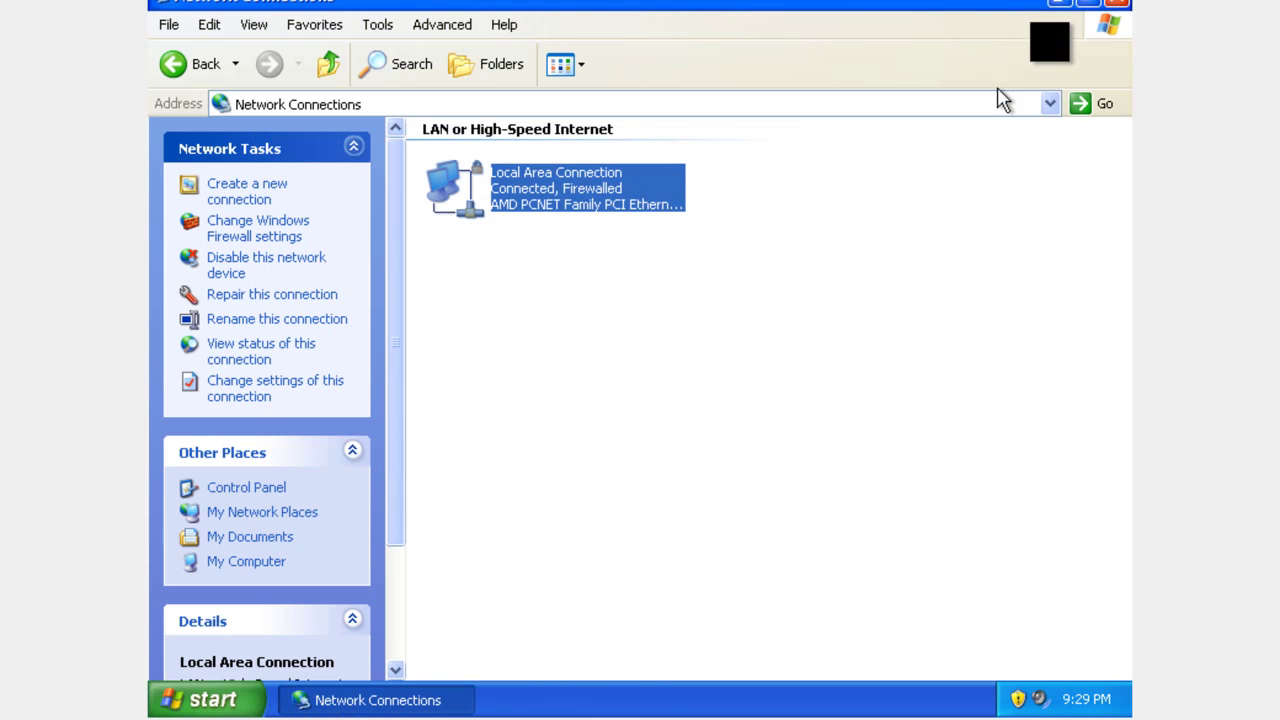
pyautogui.click(1118, 6)
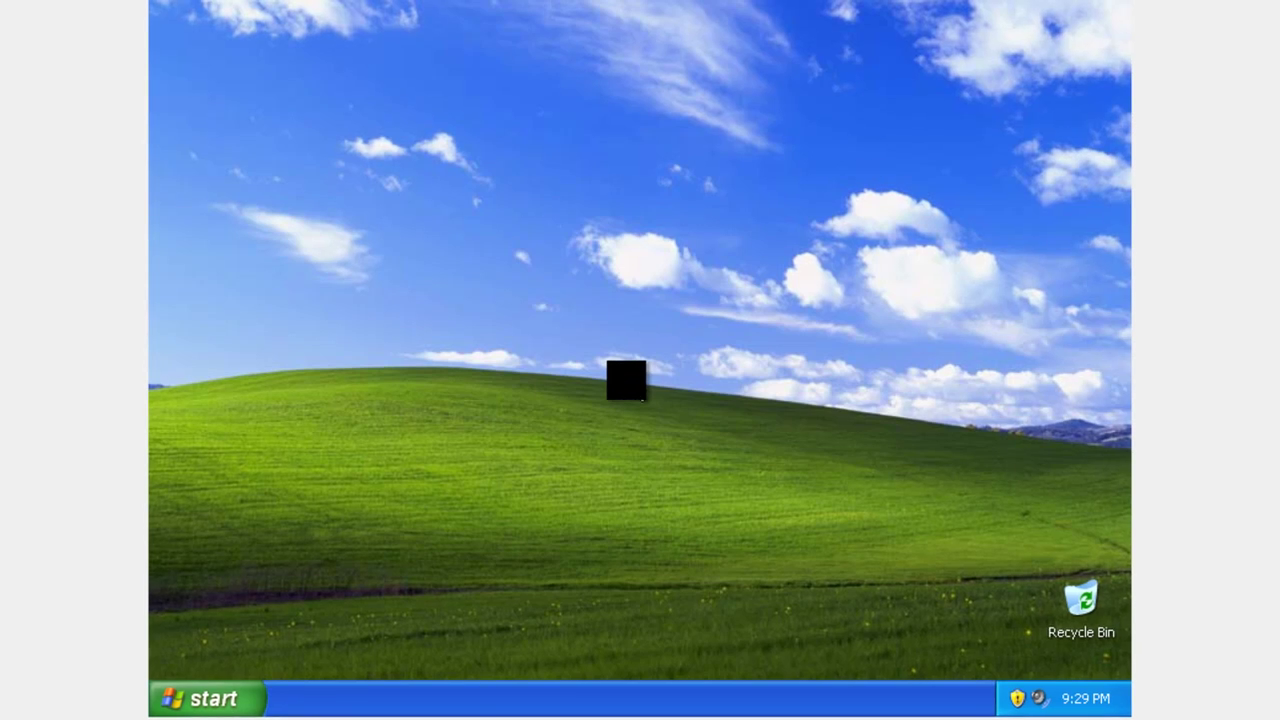